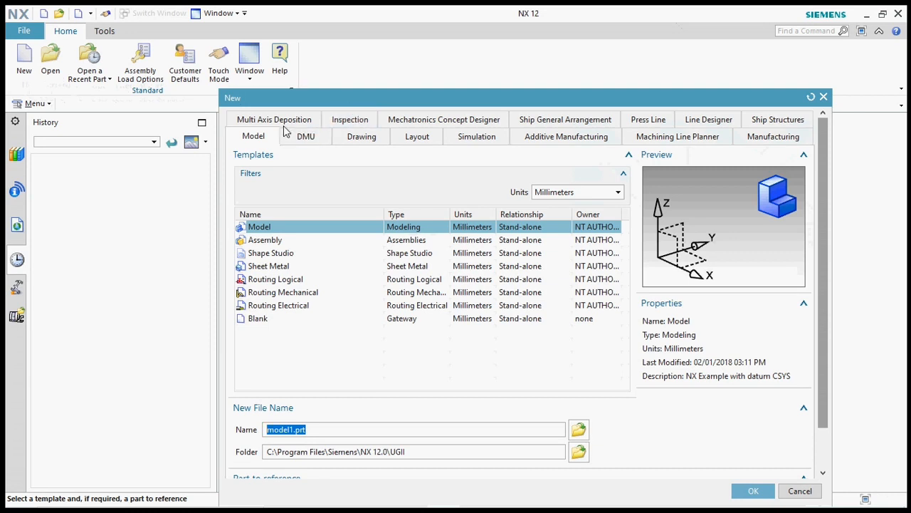
# Examine the template categories for new files, including Multi Axis Deposition, Inspection, Drawing, Simulation, Additive Manufacturing, Manufacturing and Model
pyautogui.click(251, 138)
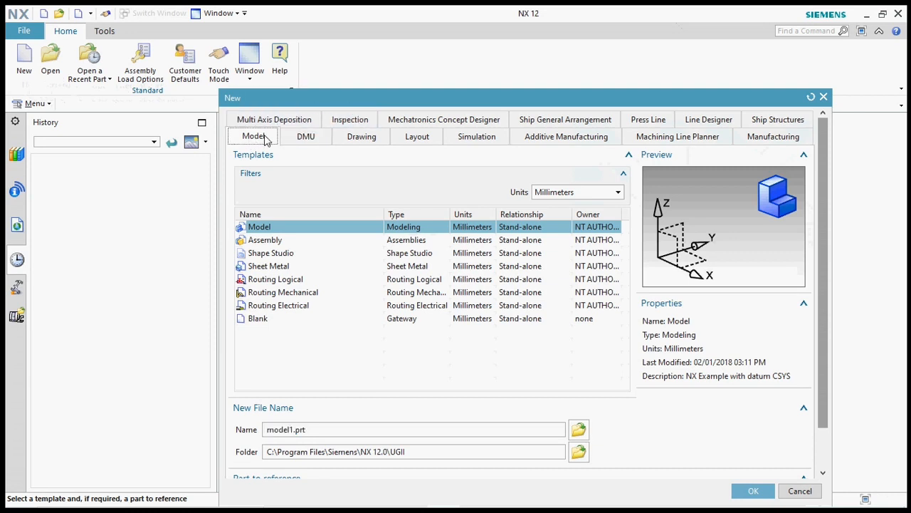
pyautogui.click(274, 122)
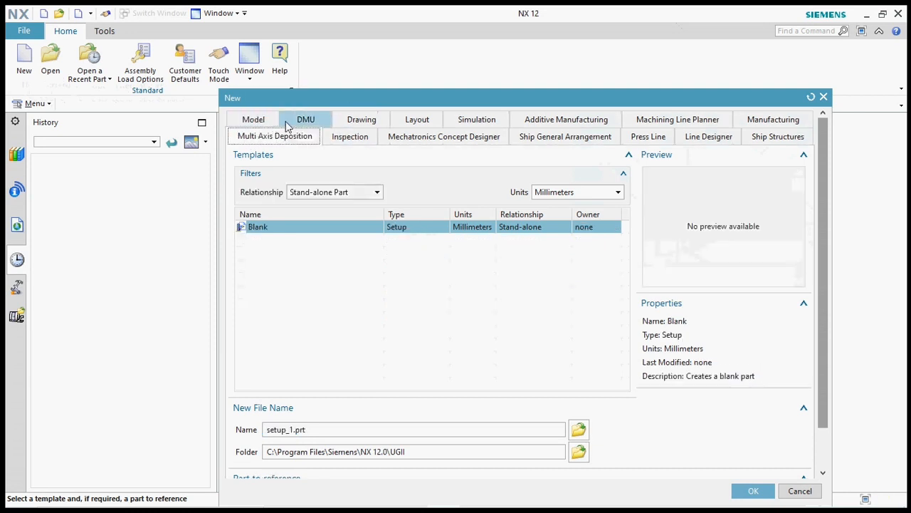
pyautogui.click(352, 142)
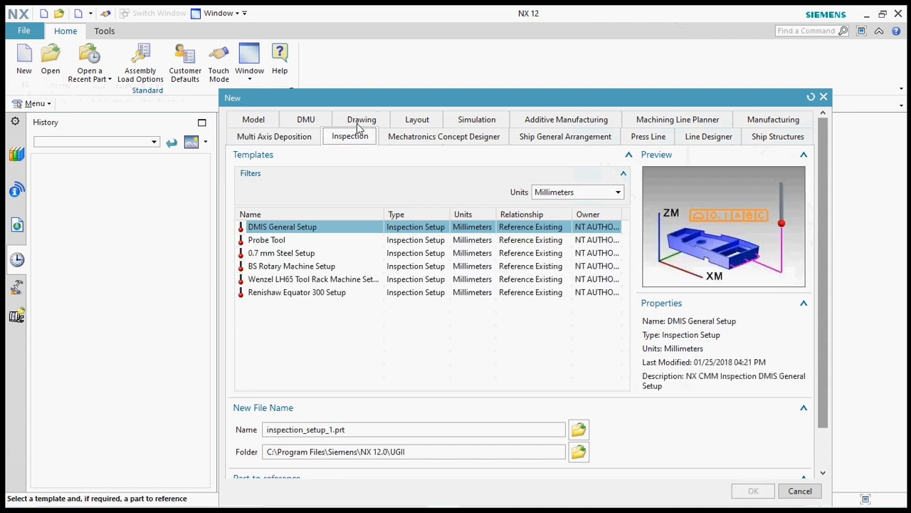
pyautogui.click(361, 121)
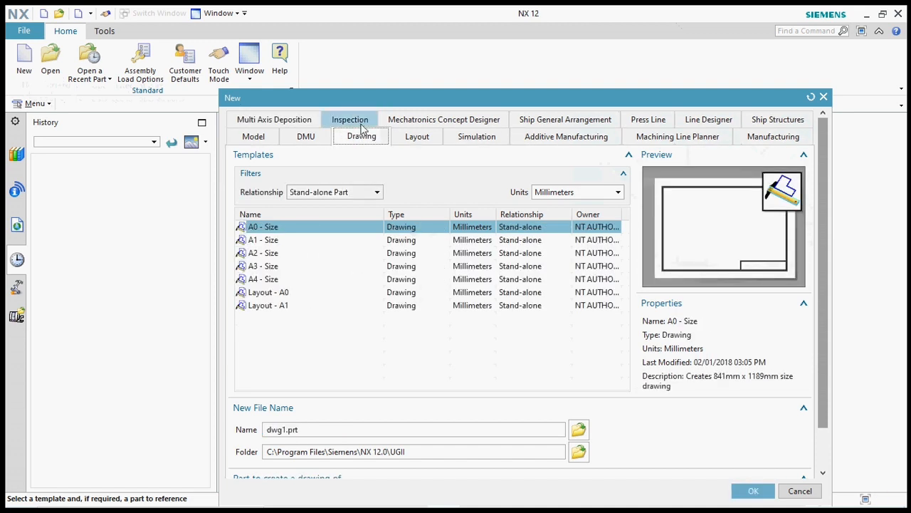
pyautogui.click(476, 140)
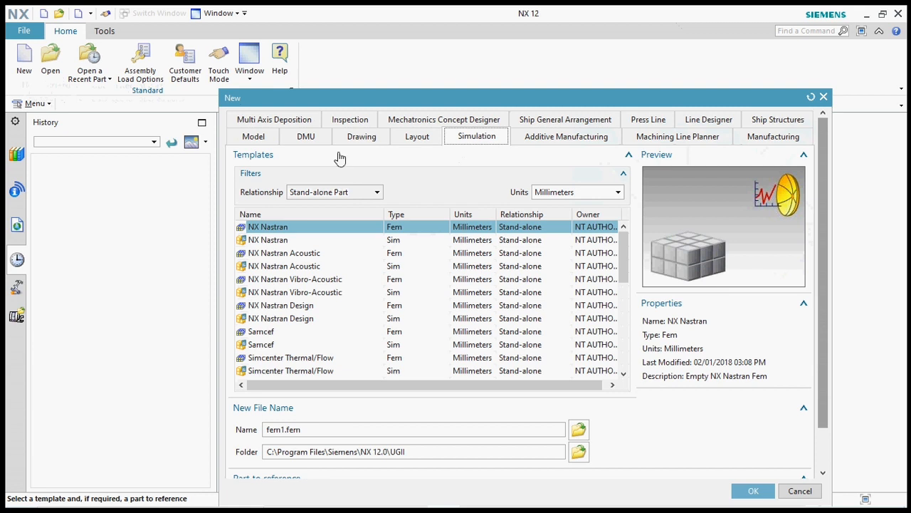
pyautogui.click(590, 140)
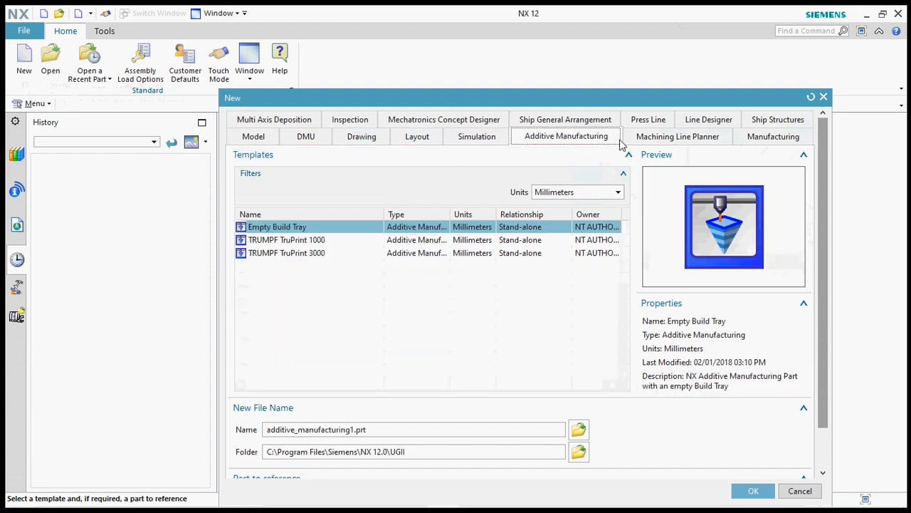
pyautogui.click(800, 137)
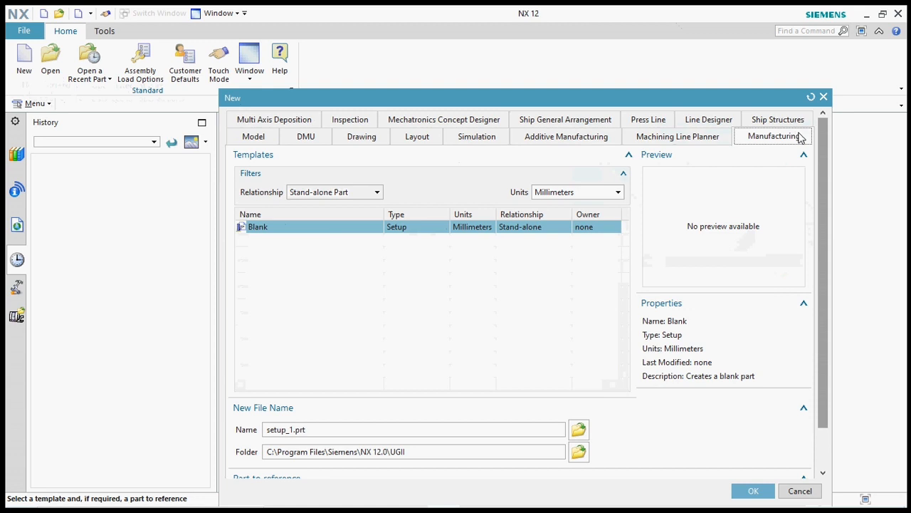
pyautogui.click(252, 137)
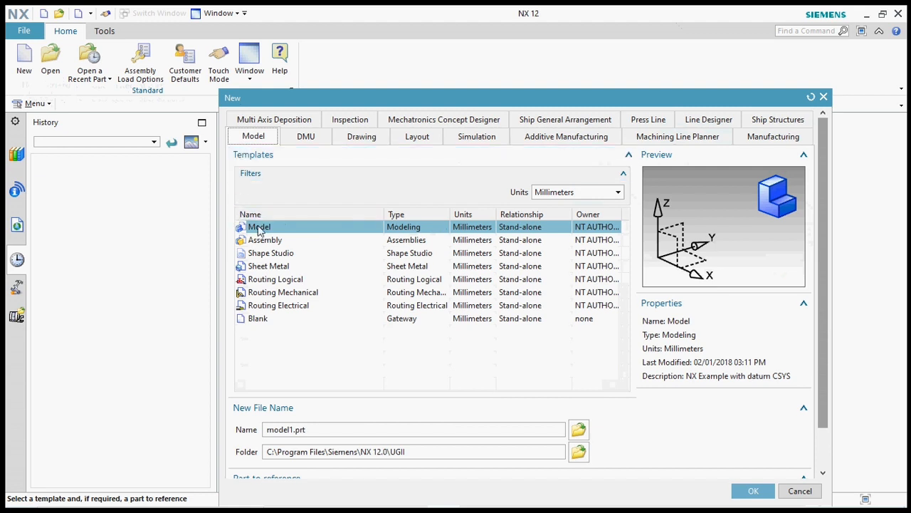
# Examine the unit choices and the Model category's templates, from Assembly and Shape Studio through the routing templates to Blank
pyautogui.click(581, 191)
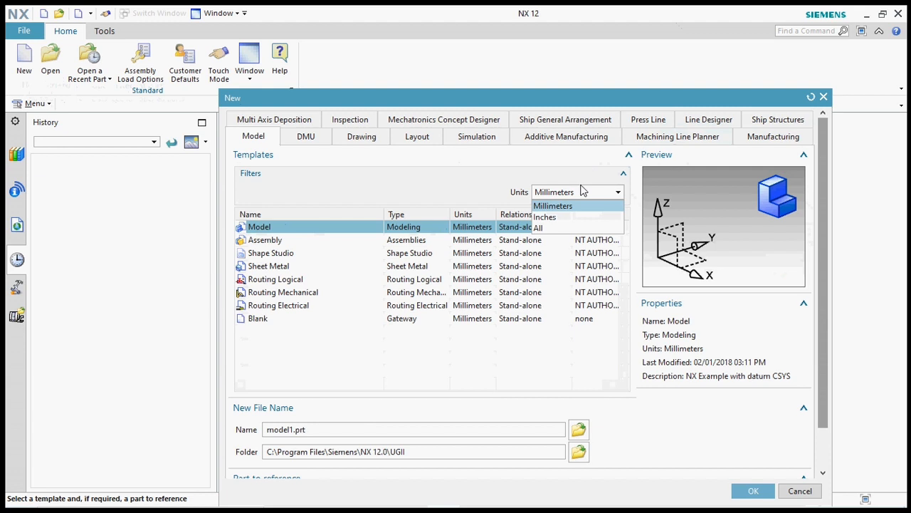
pyautogui.click(581, 190)
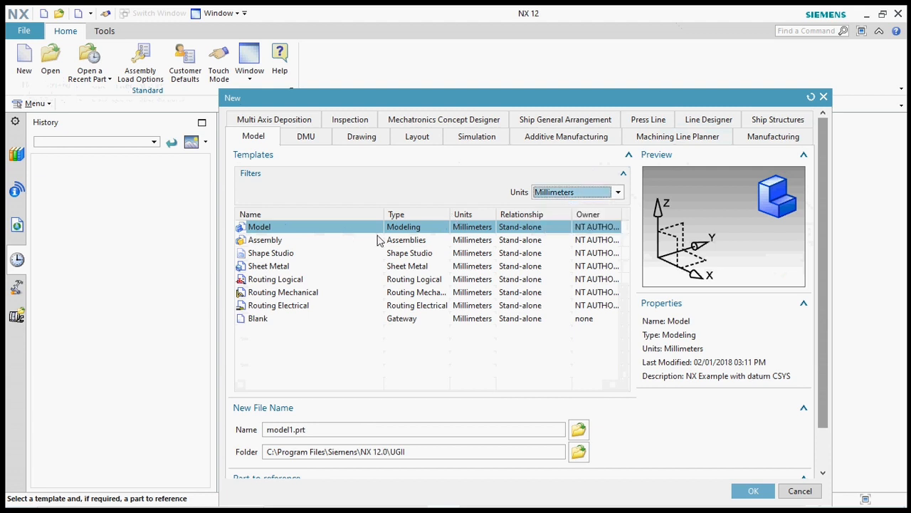
pyautogui.click(262, 240)
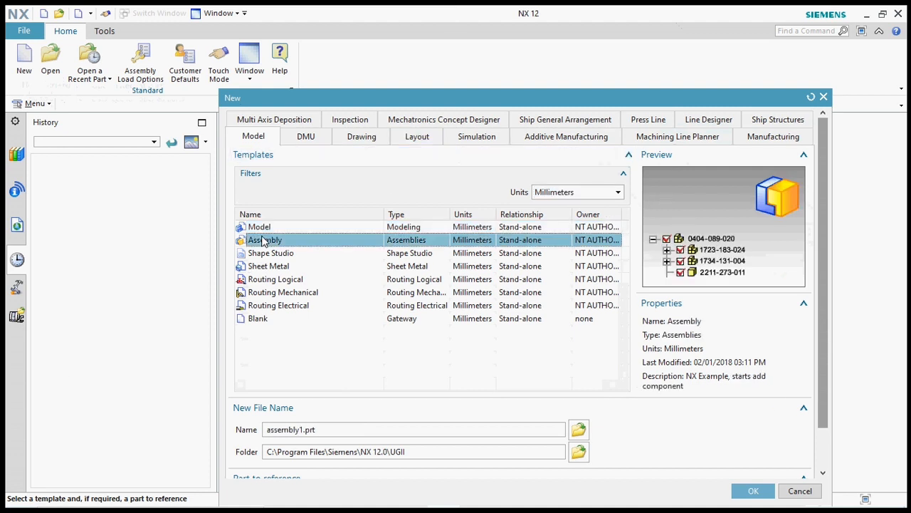
pyautogui.press('Down')
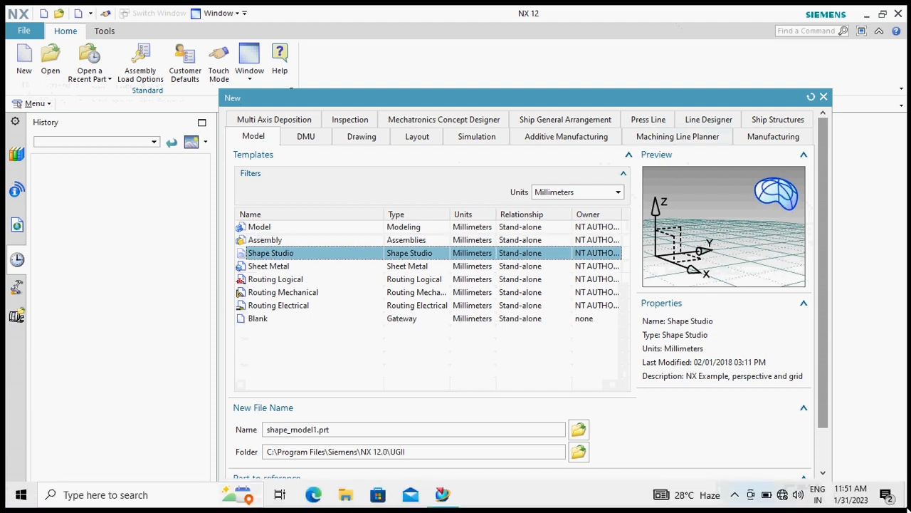
pyautogui.press('Down')
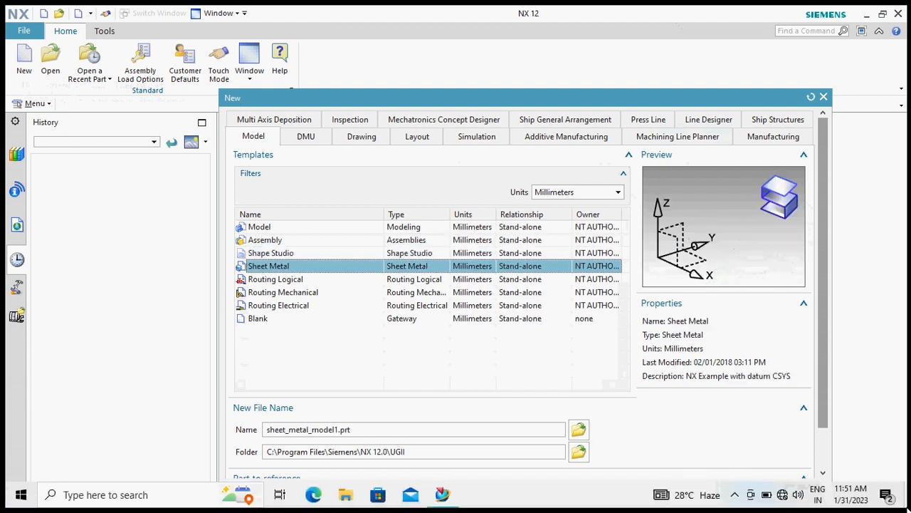
pyautogui.press('Down')
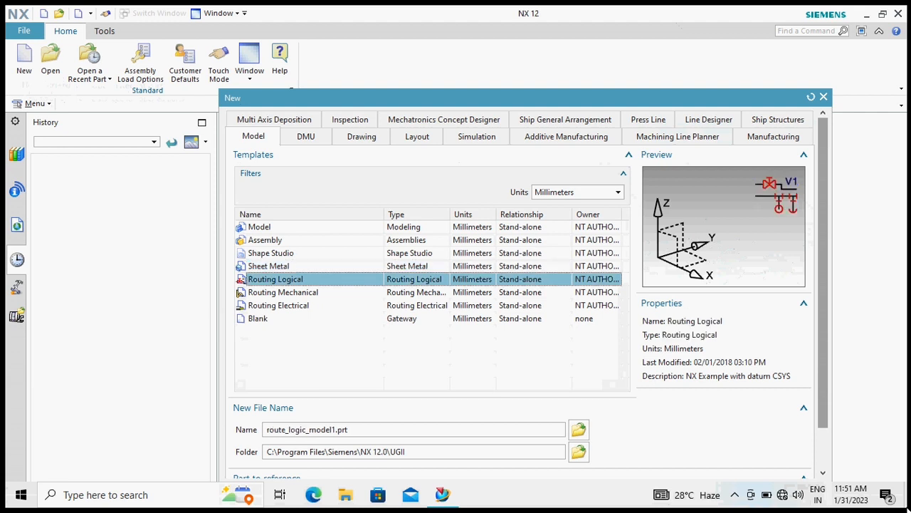
pyautogui.press('Down')
pyautogui.press('Down')
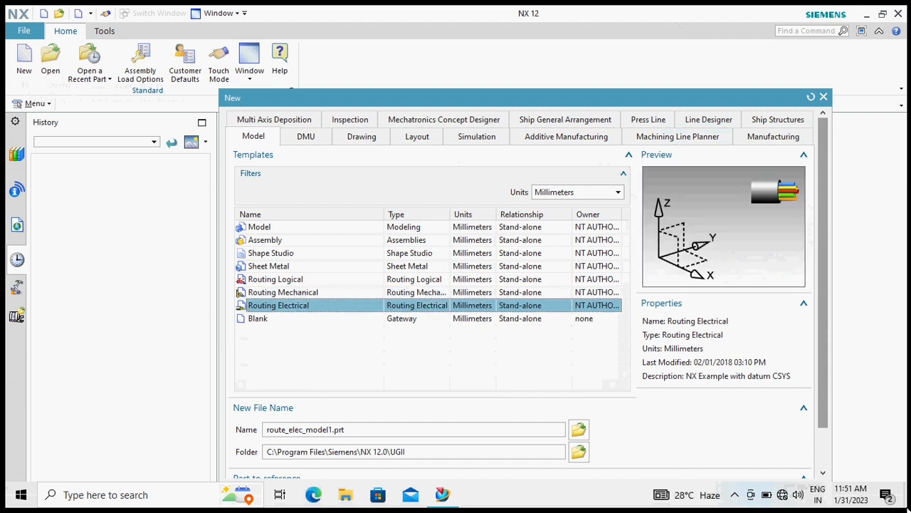
pyautogui.press('Down')
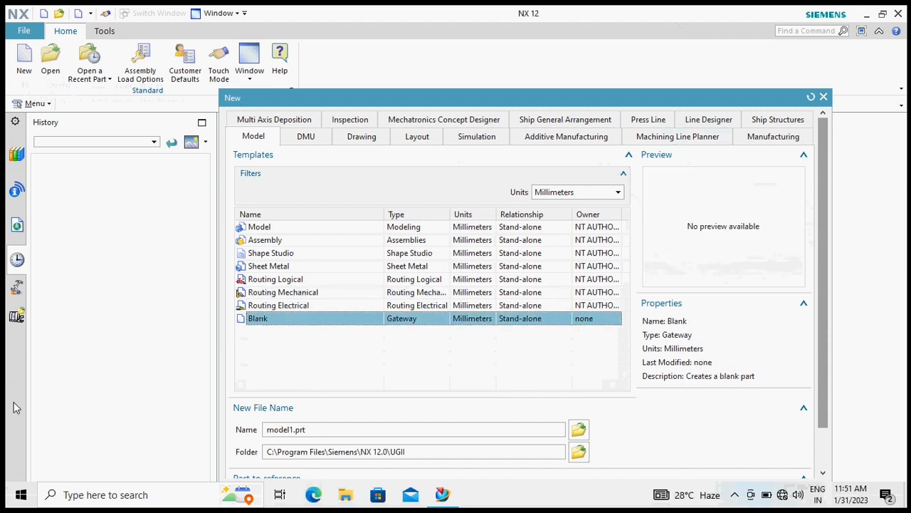
# Create a new part named model1.prt from the Model template in millimeters
pyautogui.click(266, 225)
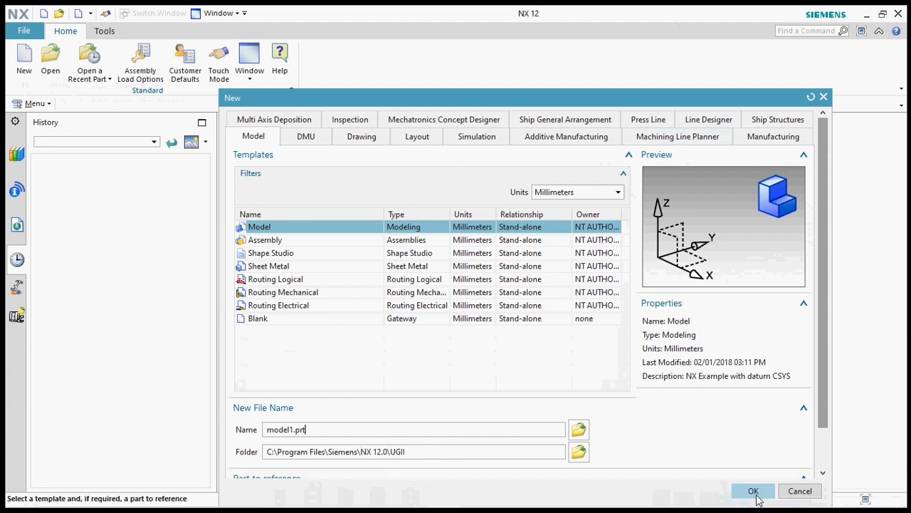
pyautogui.click(756, 494)
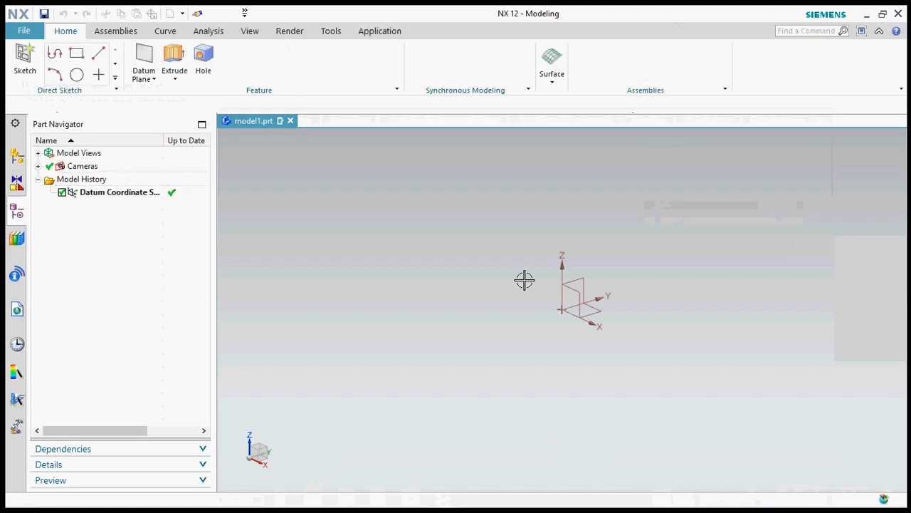
pyautogui.hotkey('ctrl', 'alt', 't')
pyautogui.click(535, 311)
pyautogui.moveTo(534, 311); pyautogui.dragTo(507, 289, button='middle')
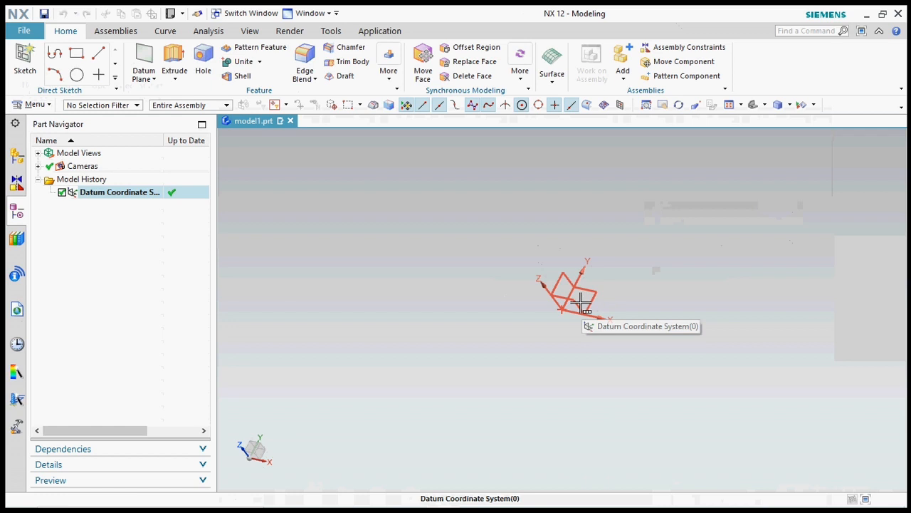
pyautogui.click(491, 326)
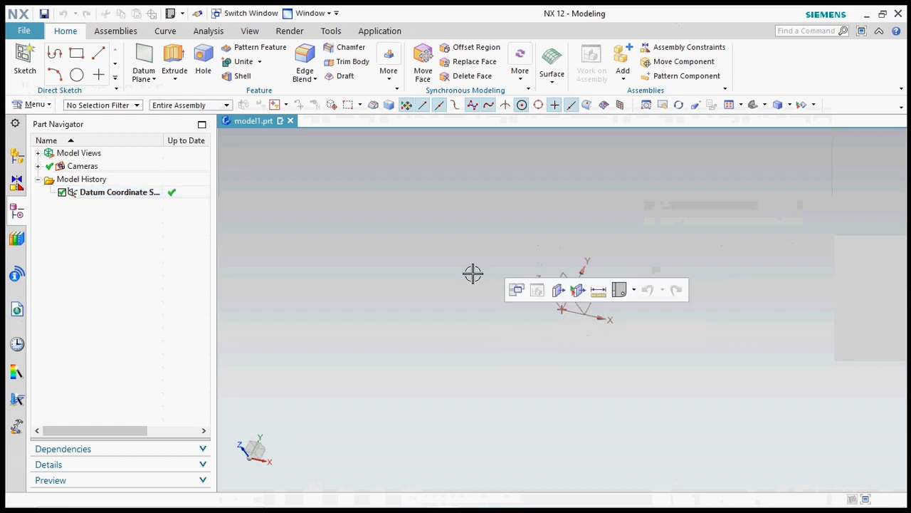
pyautogui.click(493, 252)
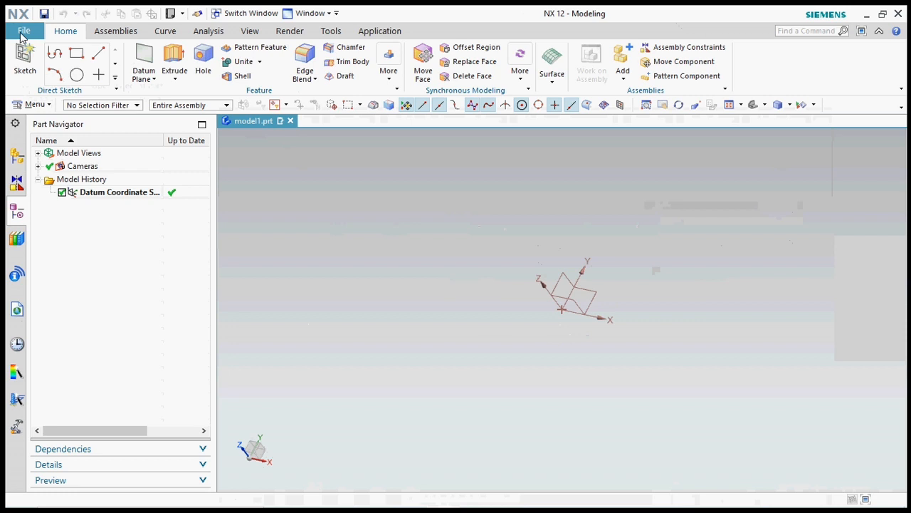
# Examine the command sets for assemblies, curves, analysis, view, rendering, tools and applications
pyautogui.click(105, 31)
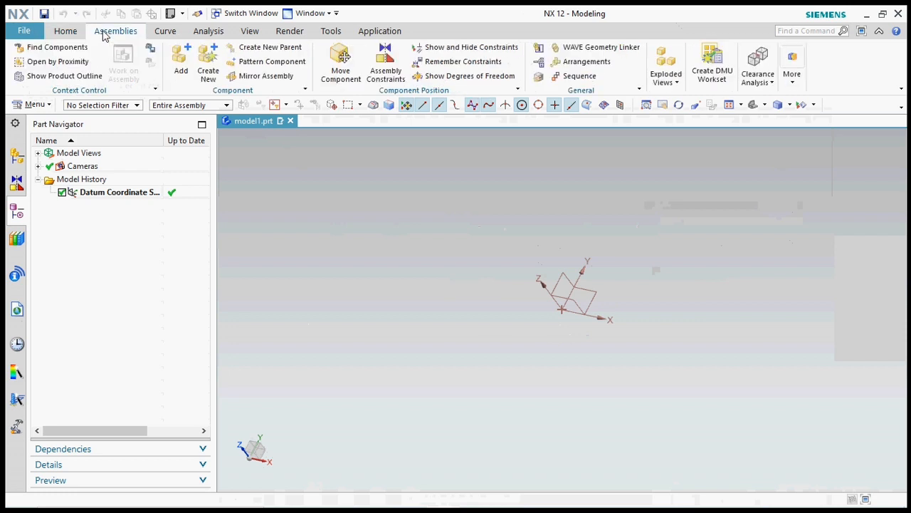
pyautogui.click(175, 32)
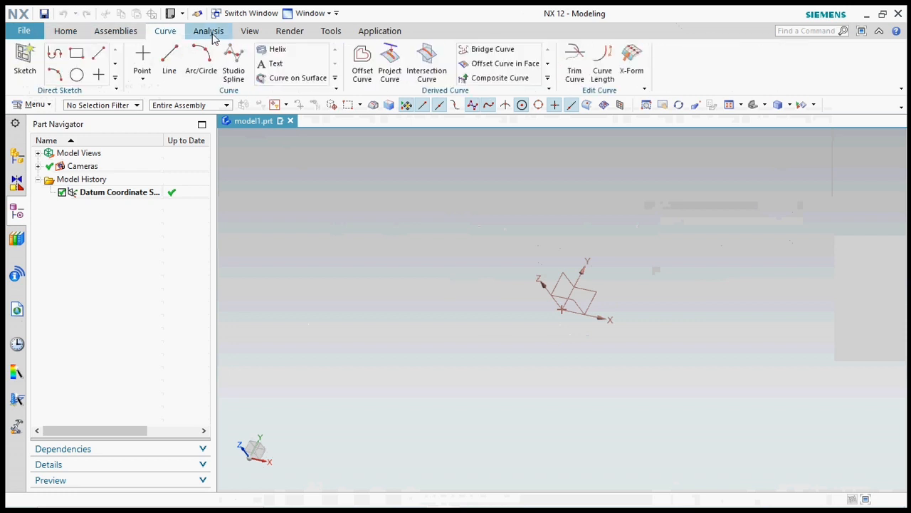
pyautogui.click(214, 36)
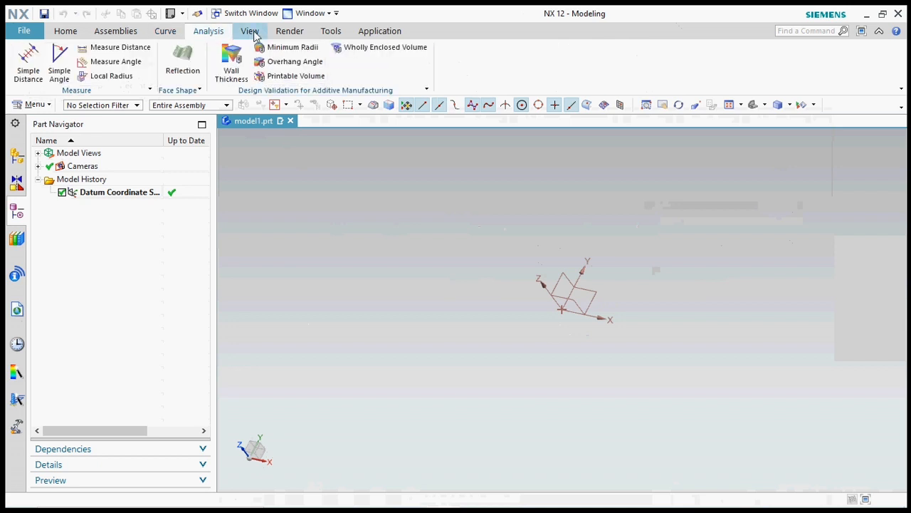
pyautogui.click(256, 34)
pyautogui.click(292, 32)
pyautogui.click(331, 32)
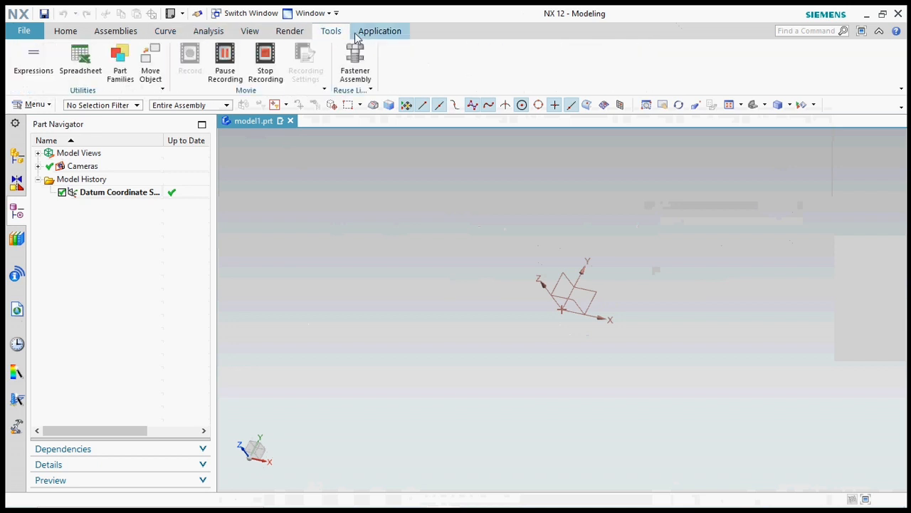
pyautogui.click(380, 32)
# Create a sketch on the XY plane of the datum coordinate system
pyautogui.click(66, 31)
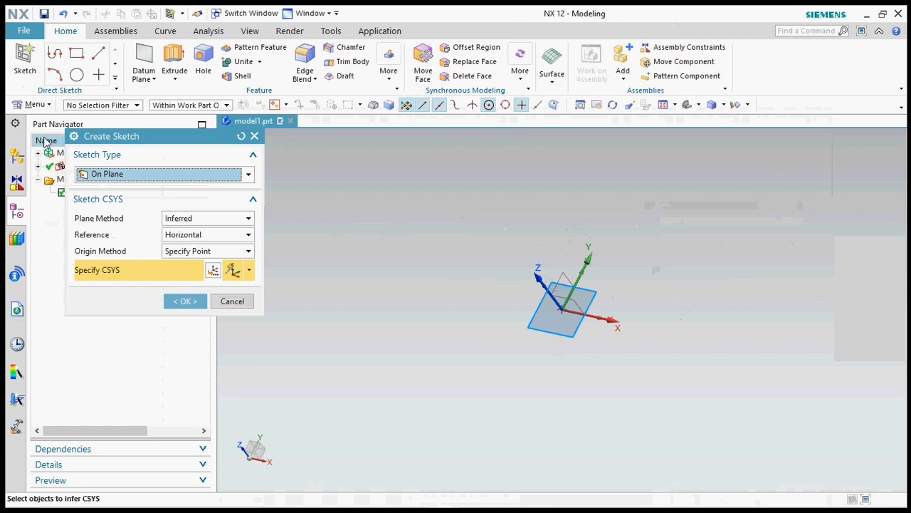
pyautogui.moveTo(110, 140); pyautogui.dragTo(222, 156)
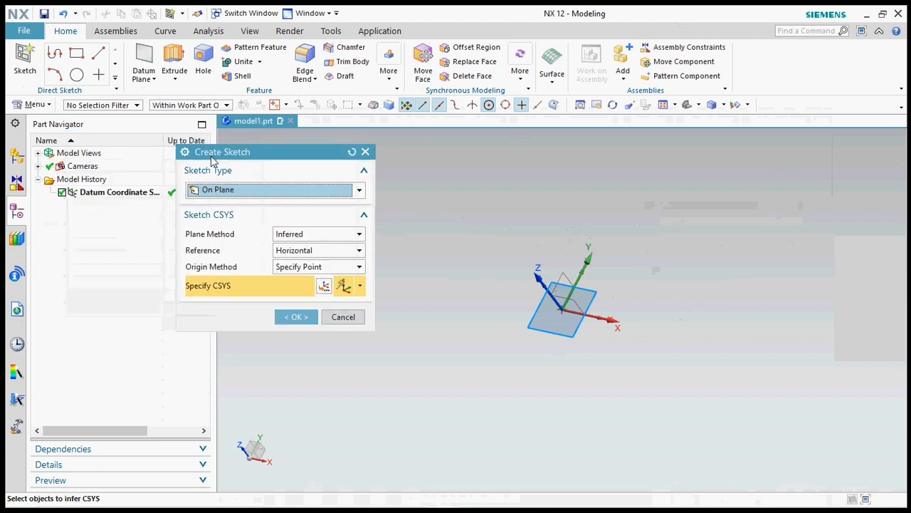
pyautogui.click(592, 291)
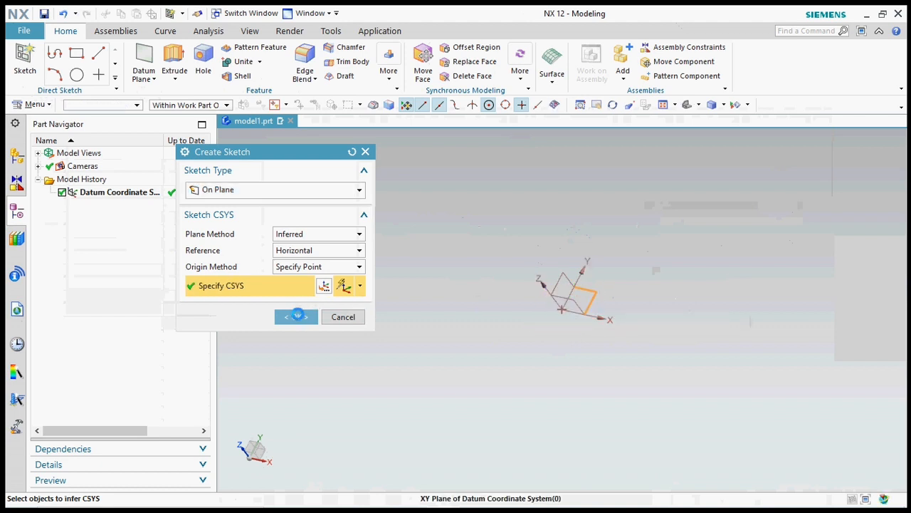
pyautogui.click(299, 319)
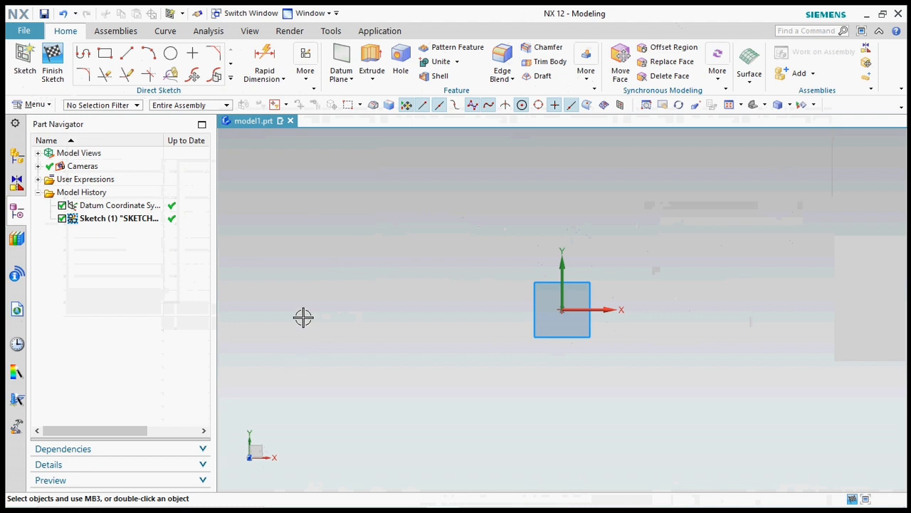
# Draw three connected lines from the sketch origin: horizontal 80 mm along X, vertical about 49 mm upward, and horizontal about 23 mm outward
pyautogui.click(231, 79)
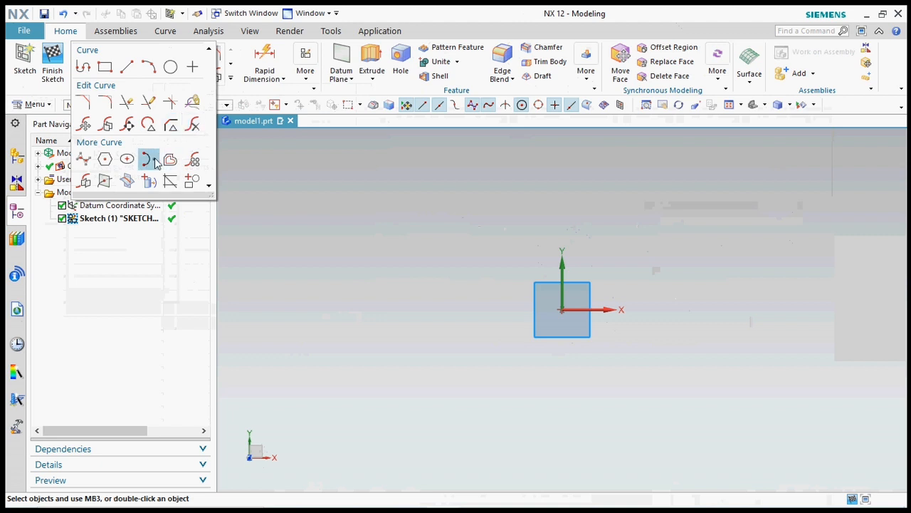
pyautogui.click(126, 66)
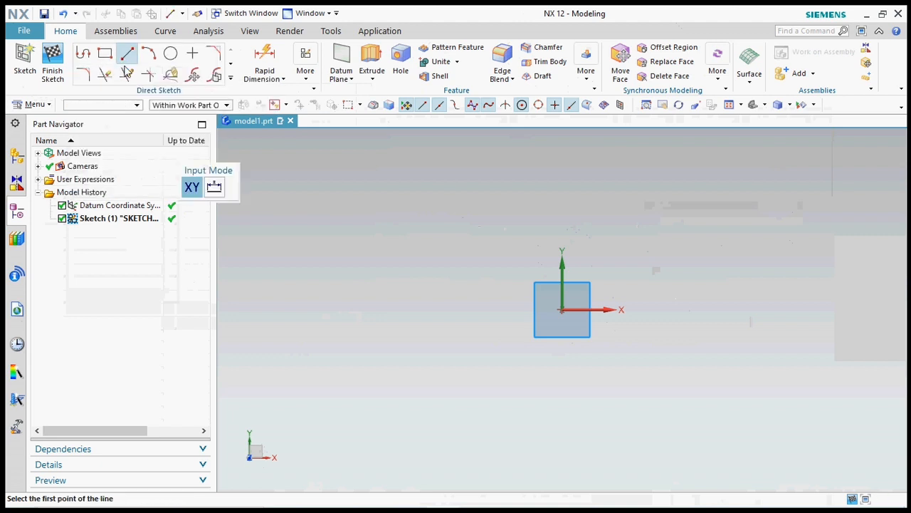
pyautogui.click(563, 309)
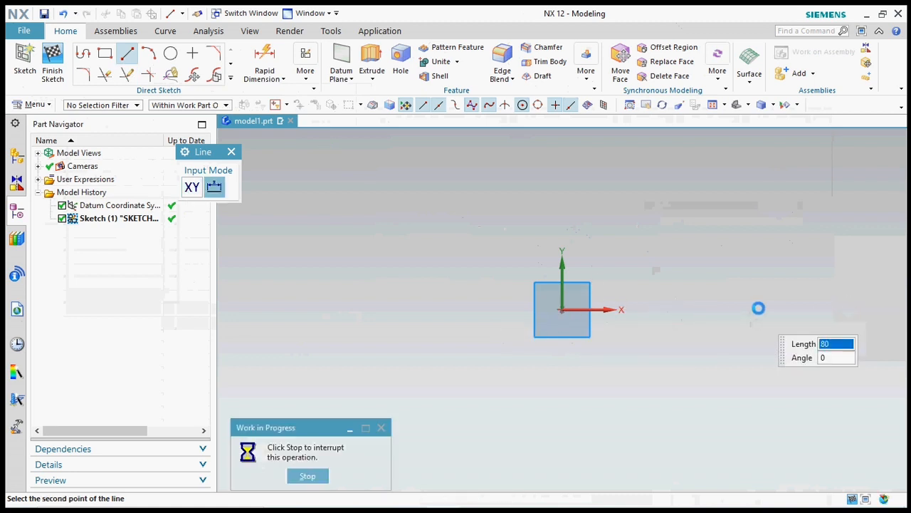
pyautogui.click(757, 309)
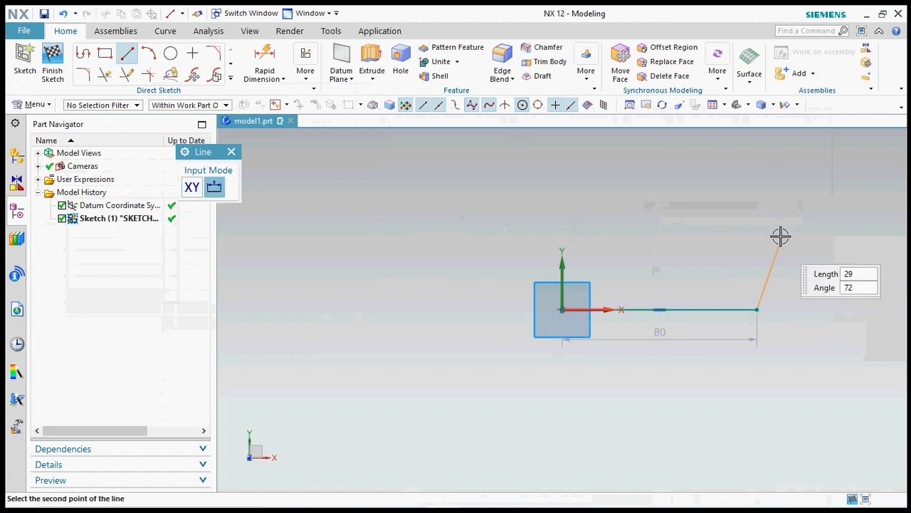
pyautogui.click(758, 193)
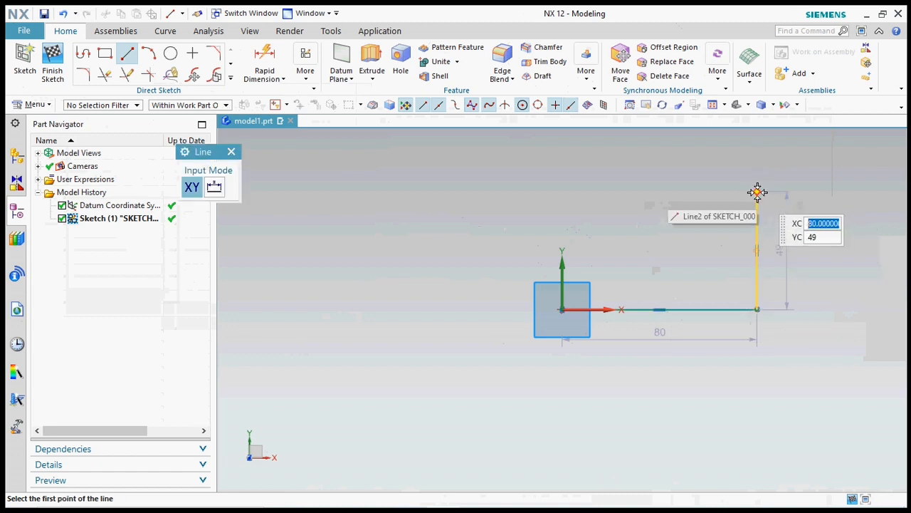
pyautogui.click(758, 192)
pyautogui.click(813, 192)
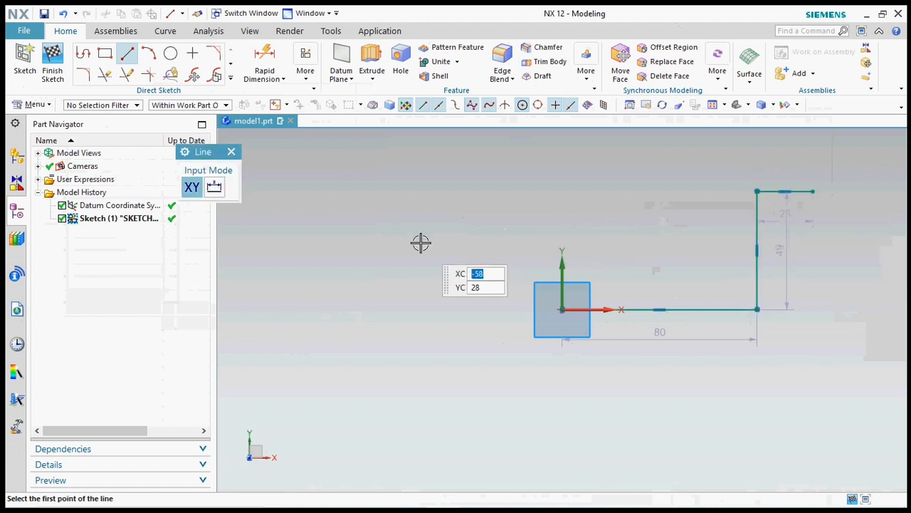
# Draw a circle about 37 mm in diameter at the upper line's free end and a similar one centered on the sketch origin
pyautogui.click(231, 152)
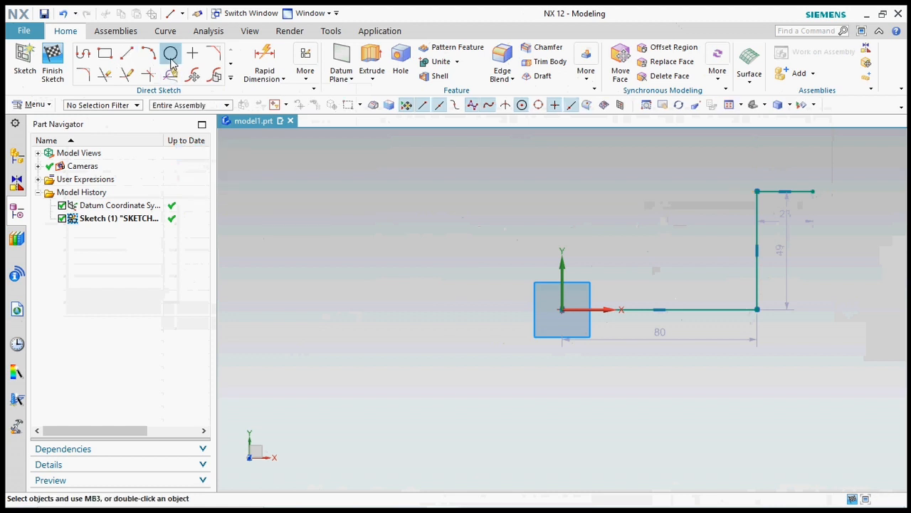
pyautogui.click(170, 53)
pyautogui.scroll(-2, 688, 357)
pyautogui.scroll(3, 787, 247)
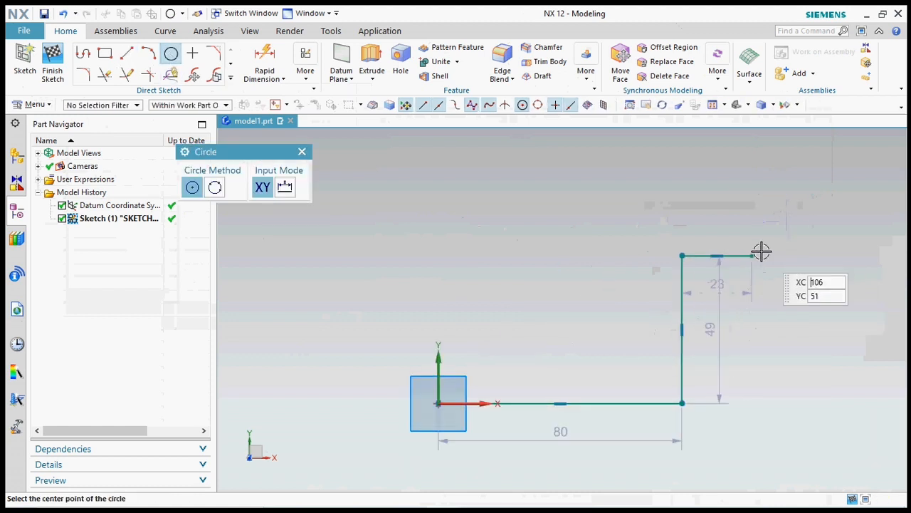
pyautogui.click(752, 255)
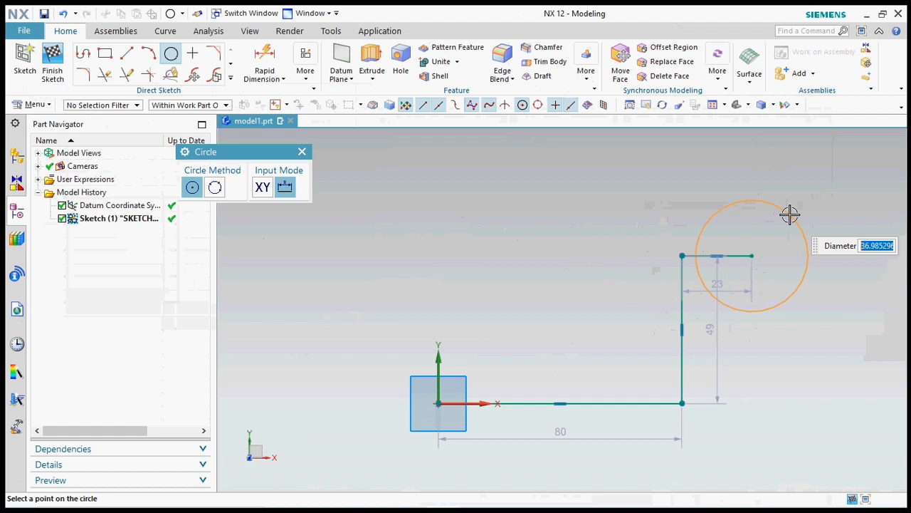
pyautogui.click(788, 217)
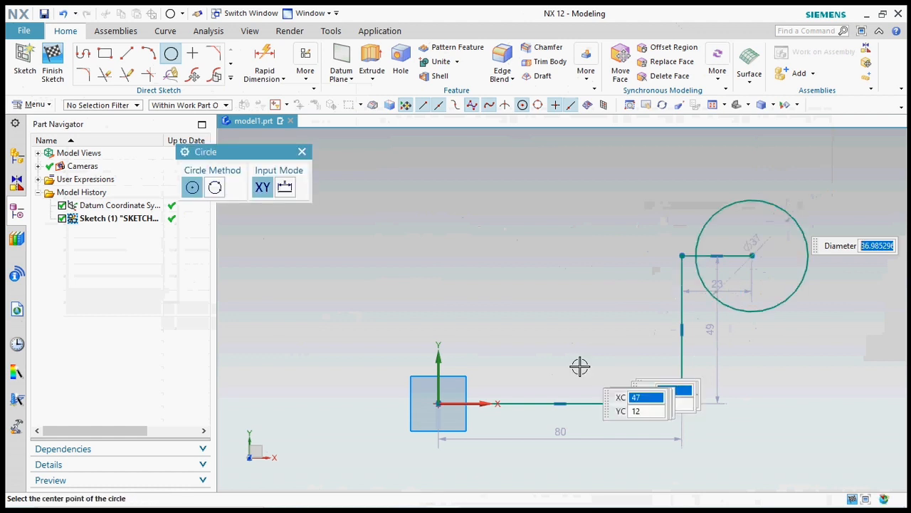
pyautogui.click(437, 402)
pyautogui.click(460, 348)
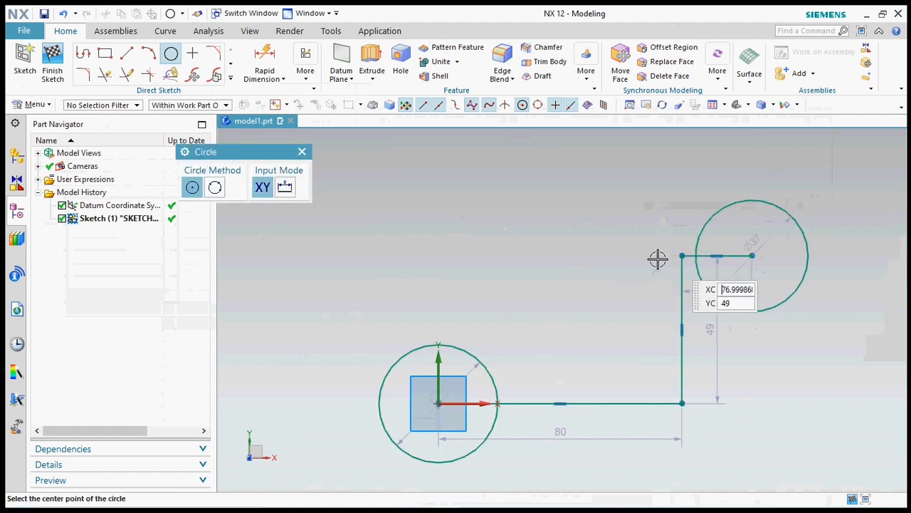
pyautogui.click(302, 153)
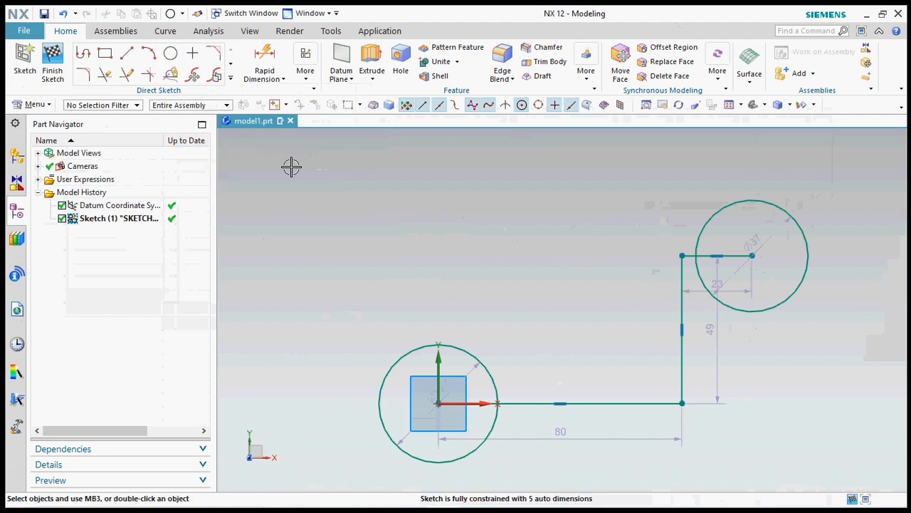
# Fillet the lower corner between the 80 mm horizontal line and the vertical line with a radius of about 14.8 mm
pyautogui.click(83, 77)
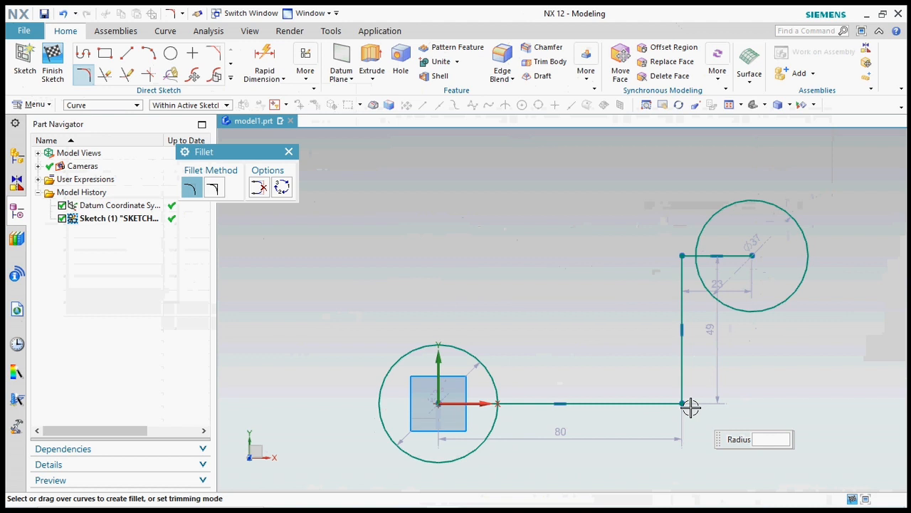
pyautogui.click(660, 403)
pyautogui.click(682, 377)
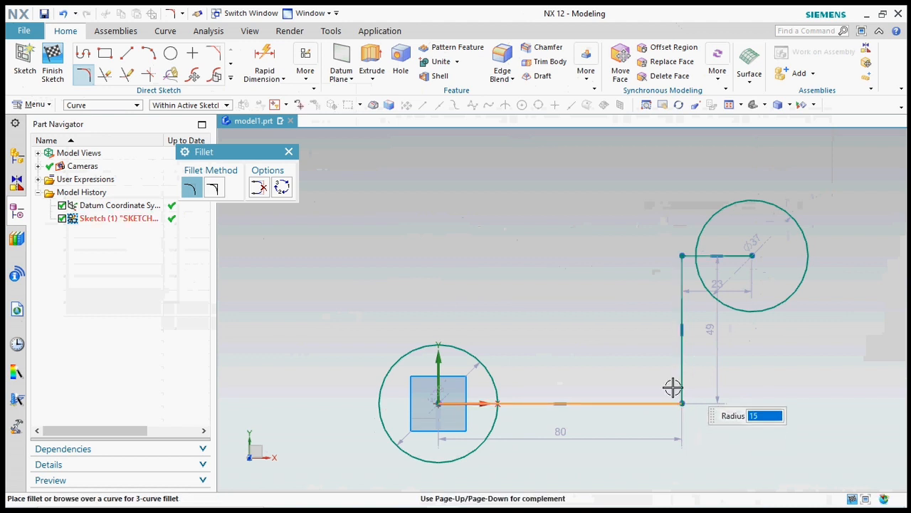
pyautogui.click(538, 424)
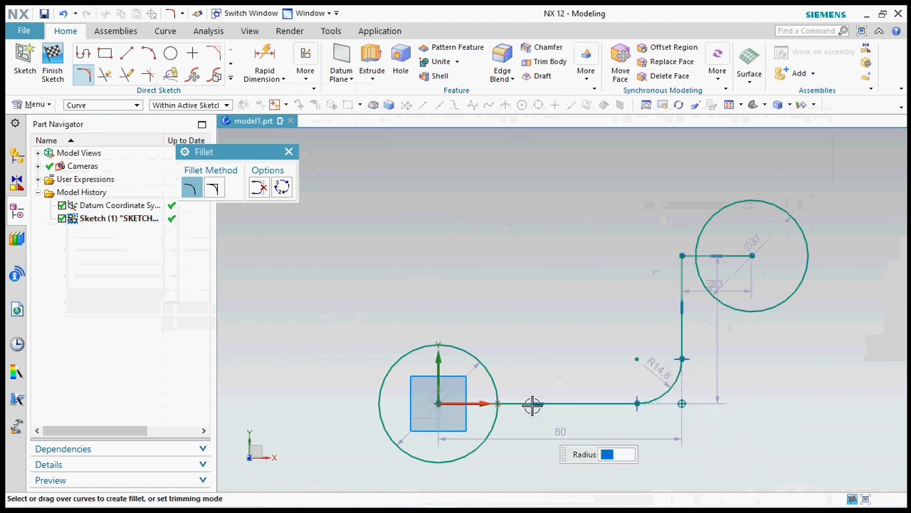
pyautogui.click(289, 152)
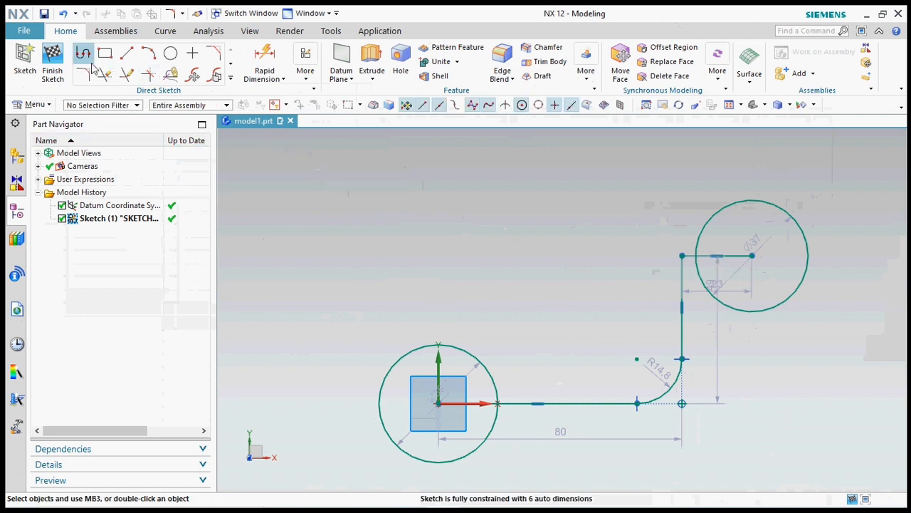
# Chamfer the upper corner between the vertical line and the short horizontal line with a symmetric distance of 3.5 mm
pyautogui.click(212, 57)
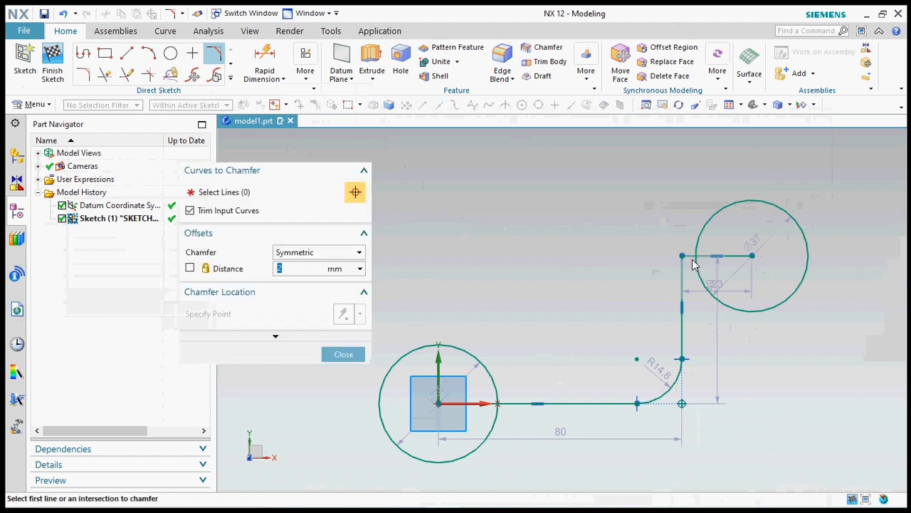
pyautogui.scroll(3, 685, 256)
pyautogui.click(682, 251)
pyautogui.click(667, 275)
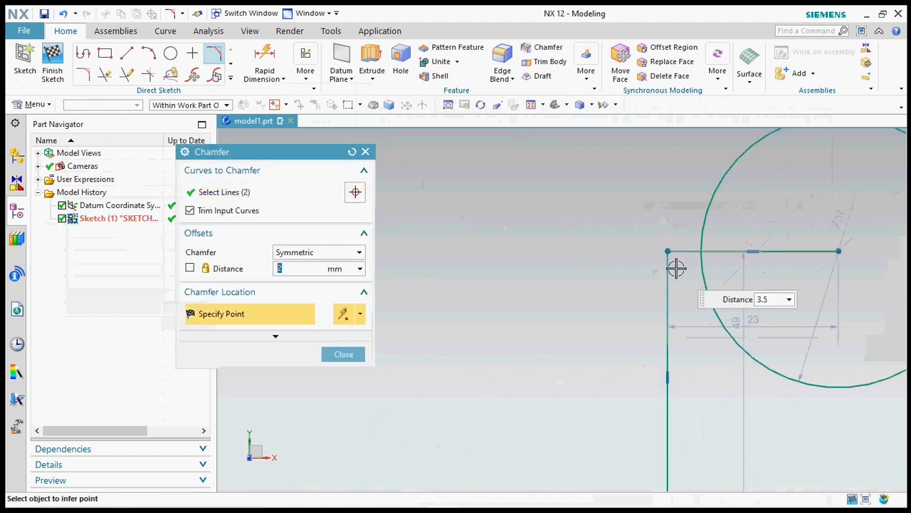
pyautogui.click(616, 284)
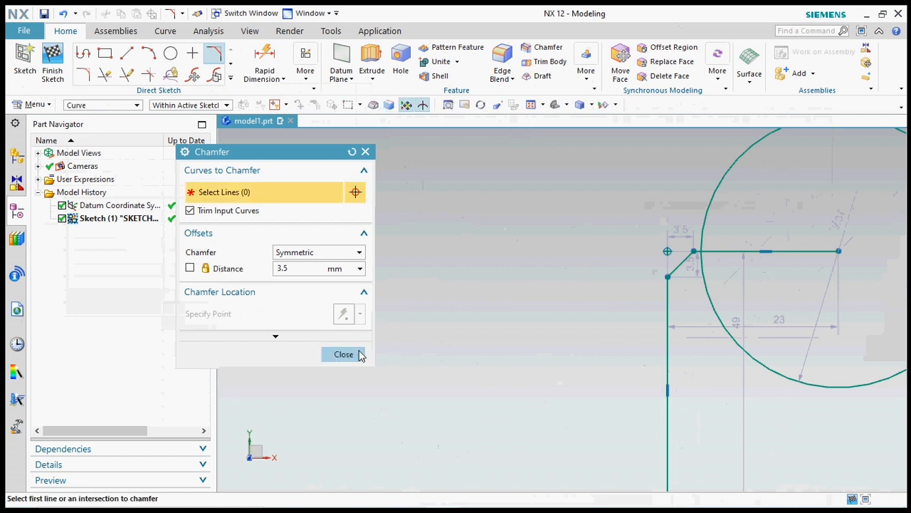
pyautogui.click(343, 354)
pyautogui.scroll(-3, 672, 229)
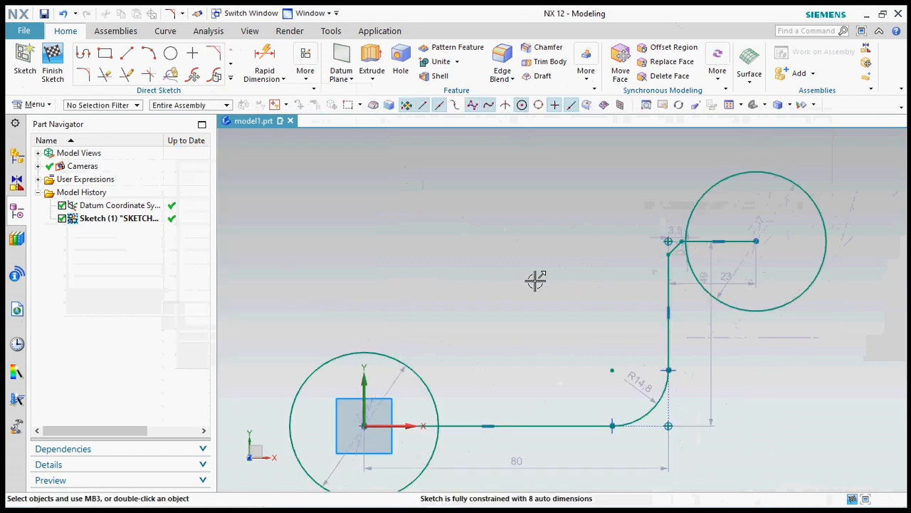
pyautogui.scroll(-2, 489, 261)
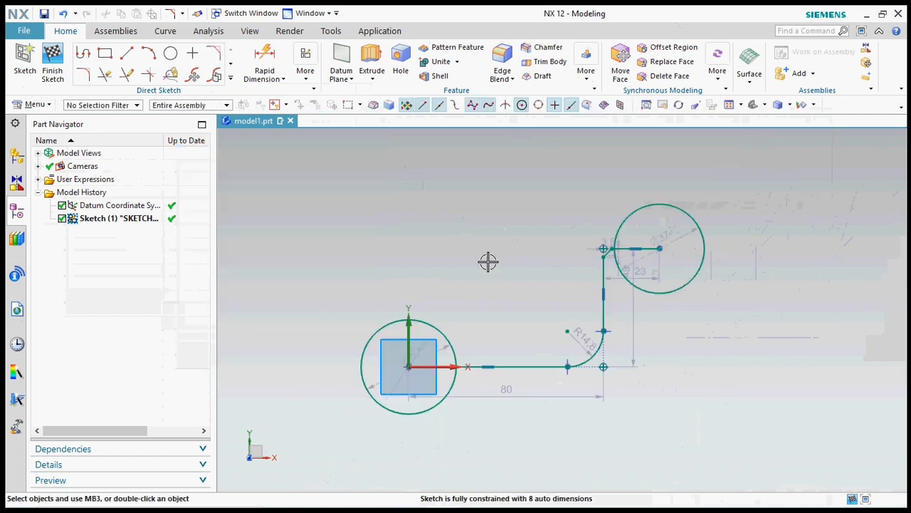
# Finish the sketch and reopen it for editing from its curves in the model
pyautogui.click(50, 60)
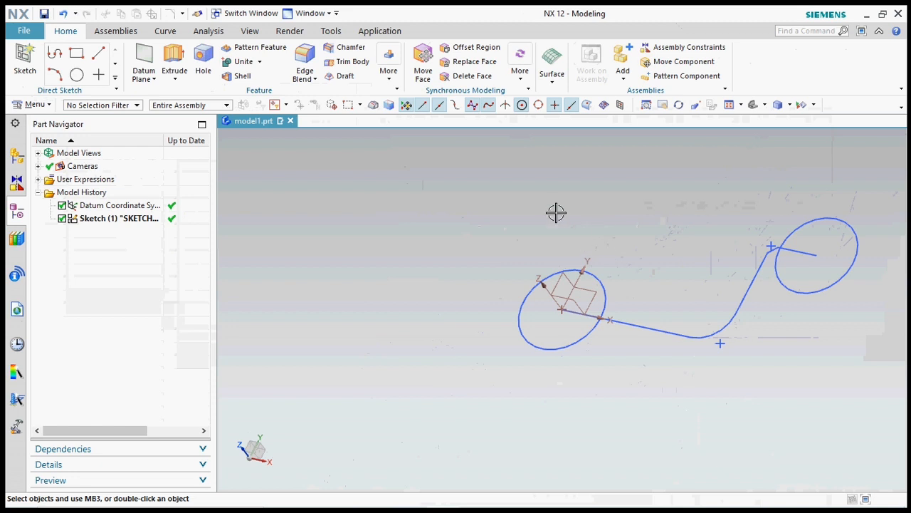
pyautogui.moveTo(505, 247)
pyautogui.mouseDown(button='middle')
pyautogui.moveTo(479, 258)
pyautogui.moveTo(498, 270)
pyautogui.moveTo(467, 276)
pyautogui.moveTo(498, 275)
pyautogui.moveTo(489, 256)
pyautogui.mouseUp(button='middle')
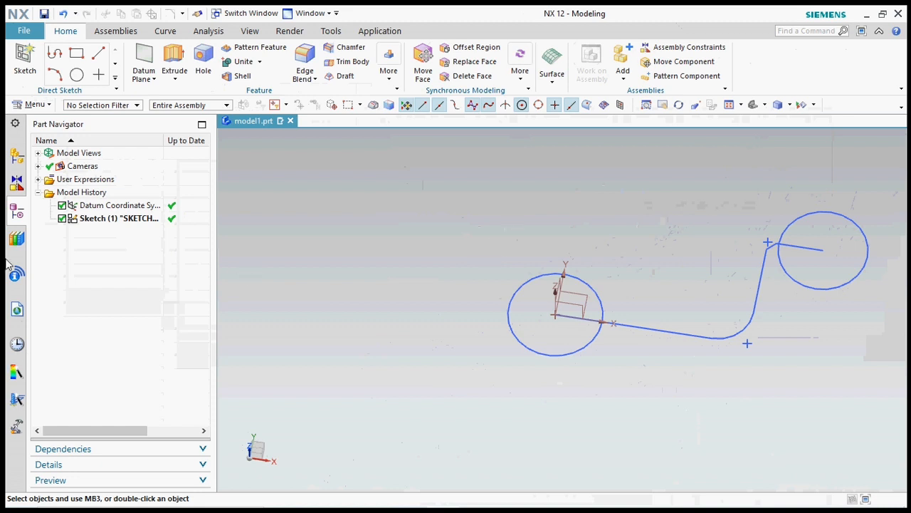
pyautogui.click(522, 285)
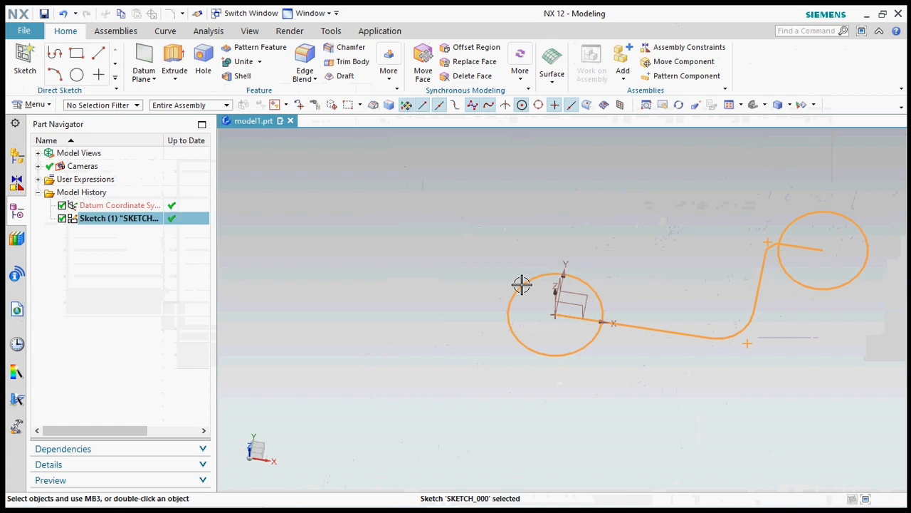
pyautogui.rightClick(522, 283)
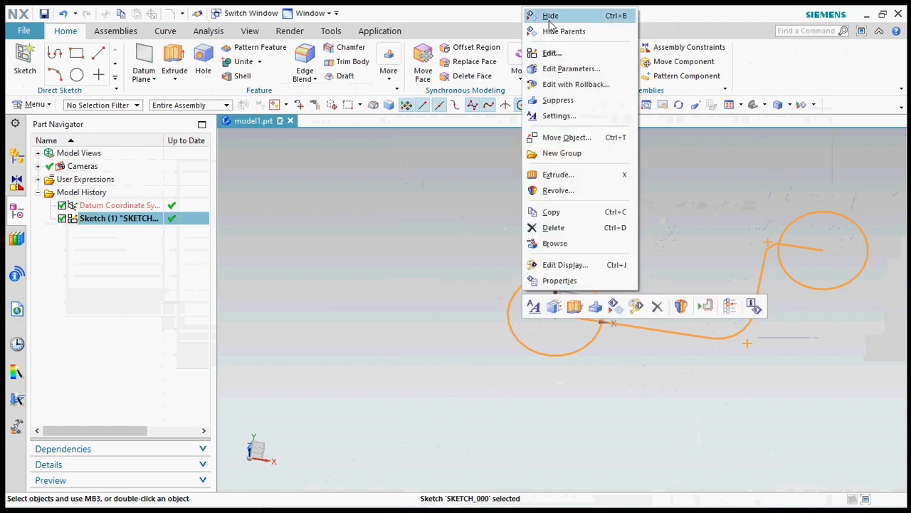
pyautogui.click(552, 52)
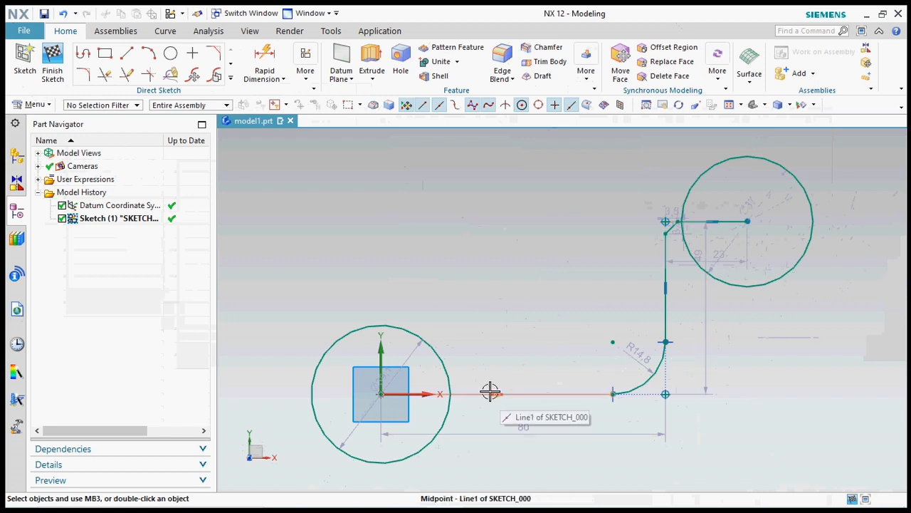
# Reshape the sketch freehand, with the origin circle about 36.2 mm in diameter, a fillet radius of about 19.4 mm and the upper circle moved
pyautogui.moveTo(415, 364); pyautogui.dragTo(423, 261)
pyautogui.moveTo(357, 333)
pyautogui.mouseDown()
pyautogui.moveTo(321, 346)
pyautogui.moveTo(311, 328)
pyautogui.moveTo(336, 336)
pyautogui.mouseUp()
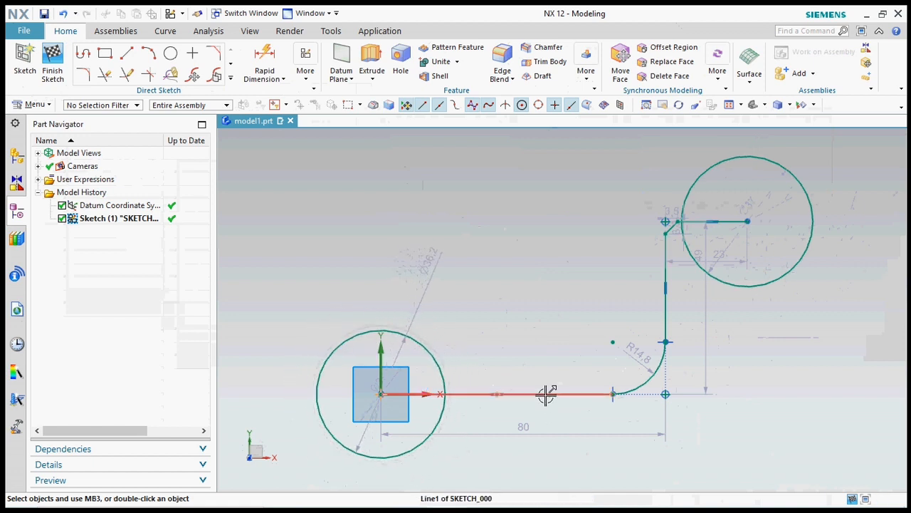
pyautogui.moveTo(642, 380); pyautogui.dragTo(610, 367)
pyautogui.moveTo(810, 234)
pyautogui.mouseDown()
pyautogui.moveTo(831, 236)
pyautogui.moveTo(801, 237)
pyautogui.moveTo(762, 218)
pyautogui.moveTo(767, 193)
pyautogui.moveTo(759, 224)
pyautogui.moveTo(765, 205)
pyautogui.mouseUp()
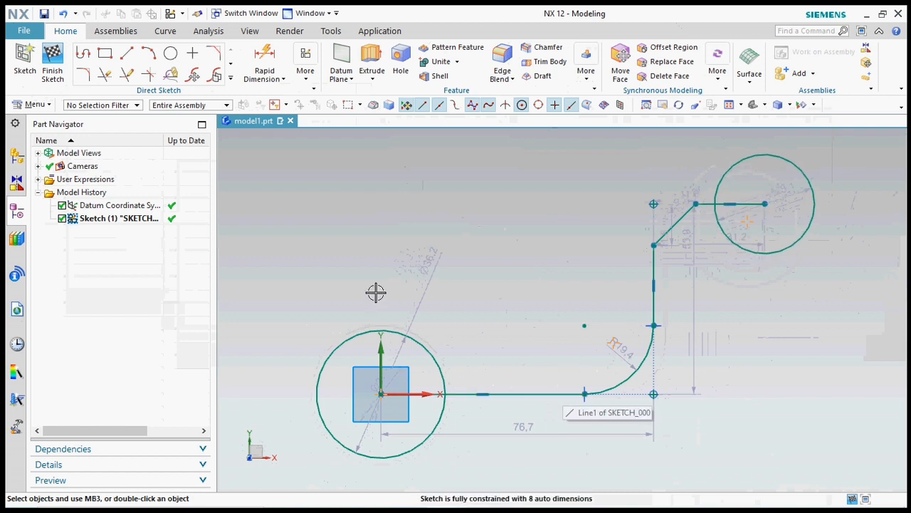
# Set the diameter of the circle at the sketch origin to 30 mm
pyautogui.rightClick(395, 259)
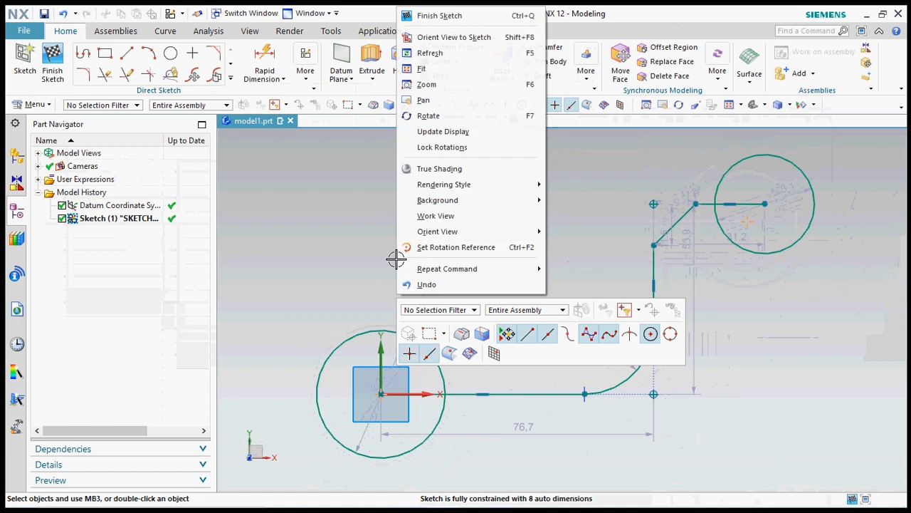
pyautogui.click(361, 252)
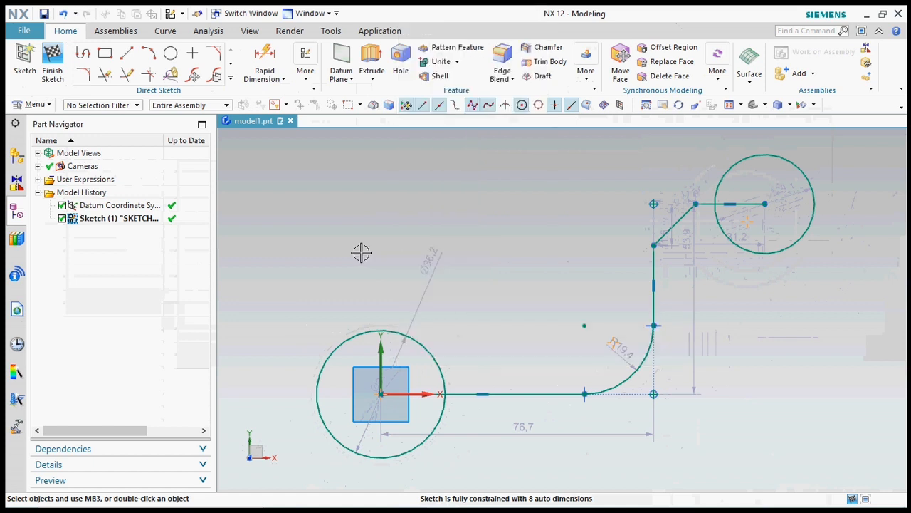
pyautogui.click(430, 283)
pyautogui.rightClick(427, 281)
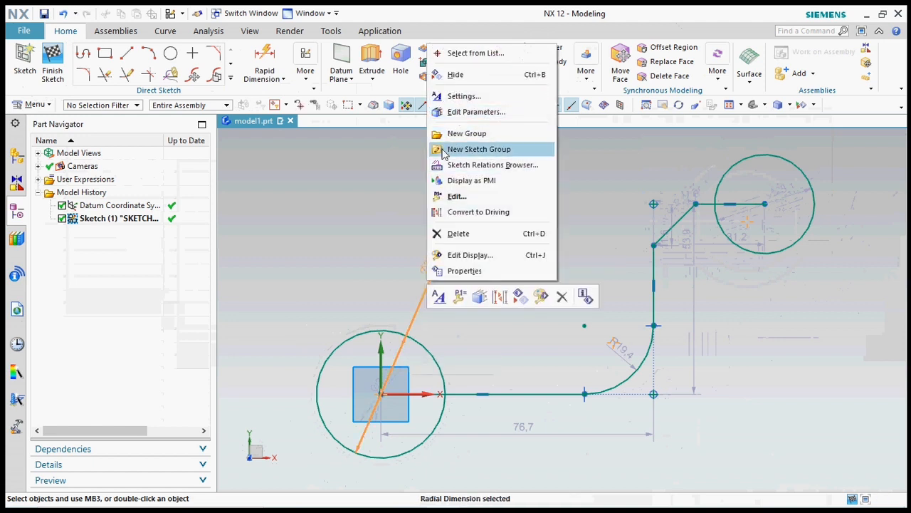
pyautogui.click(456, 196)
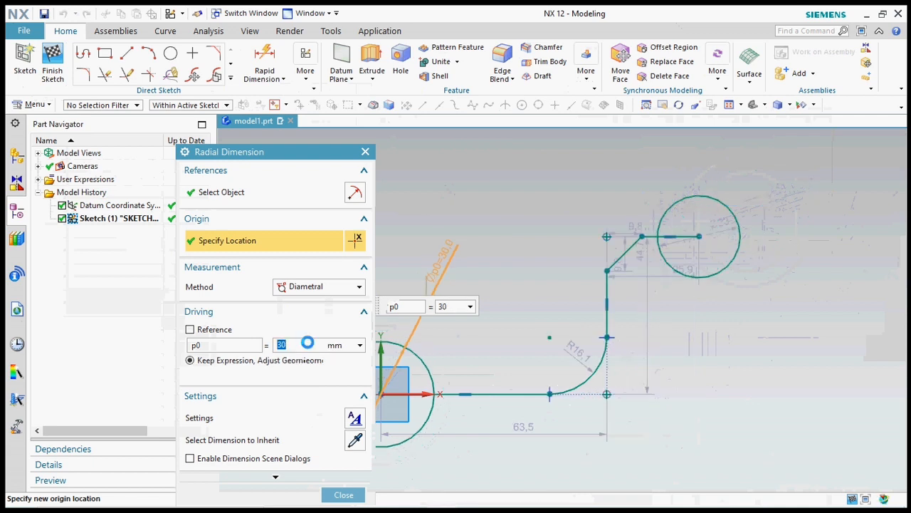
pyautogui.middleClick(443, 363)
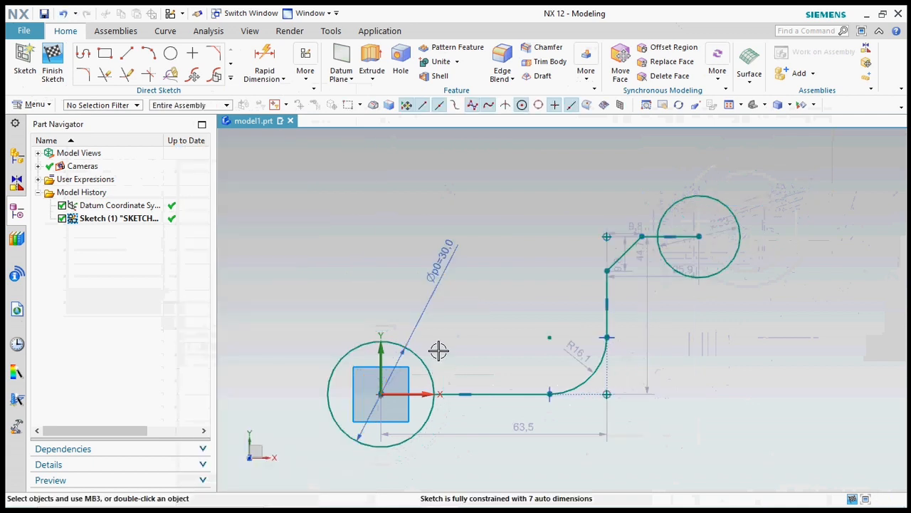
# Reposition the origin circle's diameter dimension below the circle and move the horizontal length dimension closer to its line
pyautogui.moveTo(437, 273)
pyautogui.mouseDown()
pyautogui.moveTo(356, 256)
pyautogui.moveTo(346, 440)
pyautogui.moveTo(464, 458)
pyautogui.mouseUp()
pyautogui.scroll(5, 463, 458)
pyautogui.scroll(-2, 486, 295)
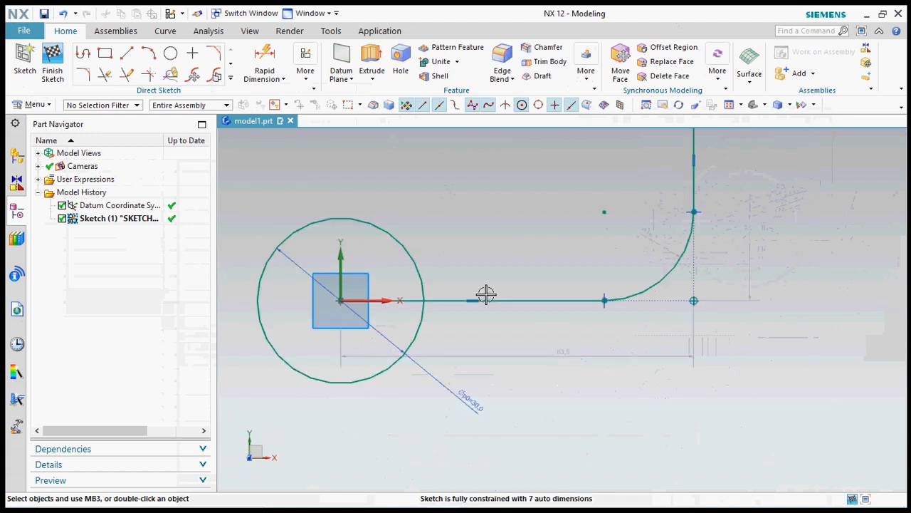
pyautogui.scroll(1, 457, 378)
pyautogui.moveTo(562, 321)
pyautogui.mouseDown()
pyautogui.moveTo(568, 335)
pyautogui.moveTo(567, 297)
pyautogui.mouseUp()
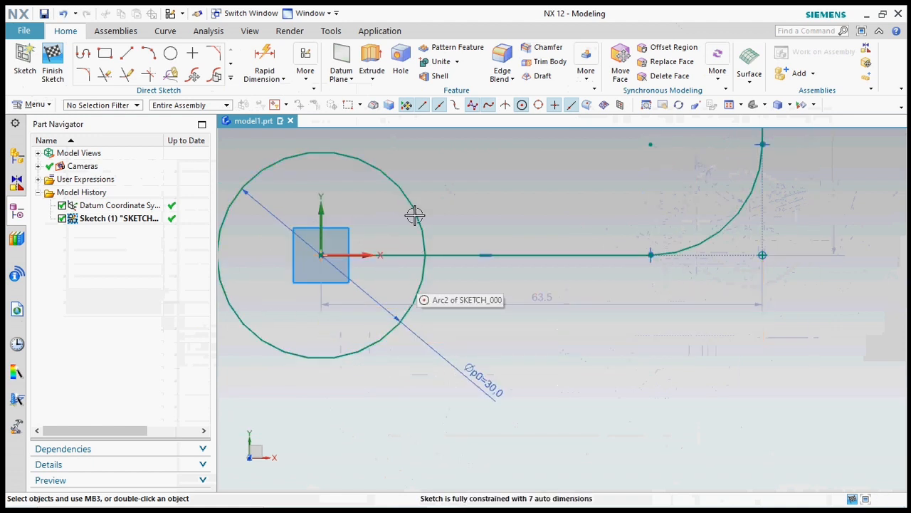
# Adjust the fillet freehand to a smaller radius and move the lower corner to about 64.1 mm from the origin
pyautogui.moveTo(465, 255)
pyautogui.mouseDown()
pyautogui.moveTo(476, 261)
pyautogui.moveTo(463, 256)
pyautogui.mouseUp()
pyautogui.moveTo(571, 257)
pyautogui.mouseDown()
pyautogui.moveTo(657, 258)
pyautogui.moveTo(598, 259)
pyautogui.mouseUp()
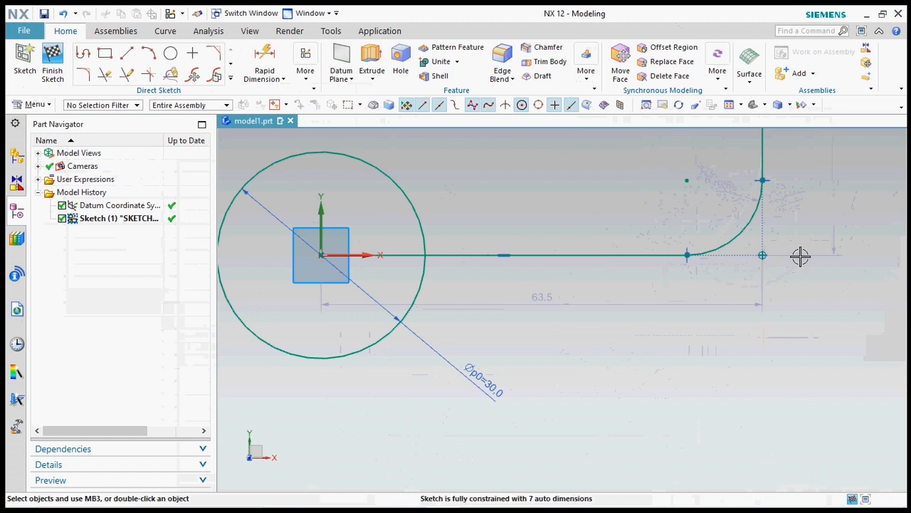
pyautogui.moveTo(764, 254)
pyautogui.mouseDown()
pyautogui.moveTo(790, 255)
pyautogui.moveTo(769, 254)
pyautogui.mouseUp()
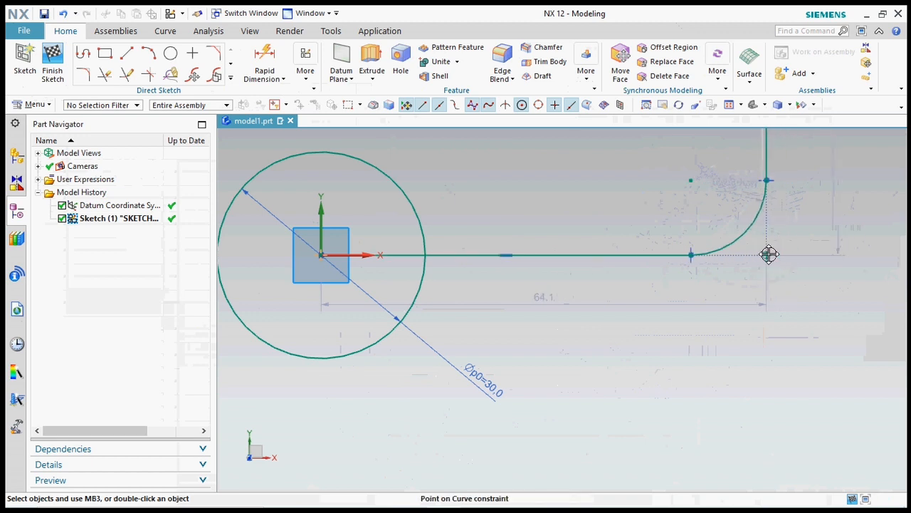
# Set the horizontal distance from the sketch origin to the lower corner to 60 mm
pyautogui.click(554, 302)
pyautogui.doubleClick(555, 302)
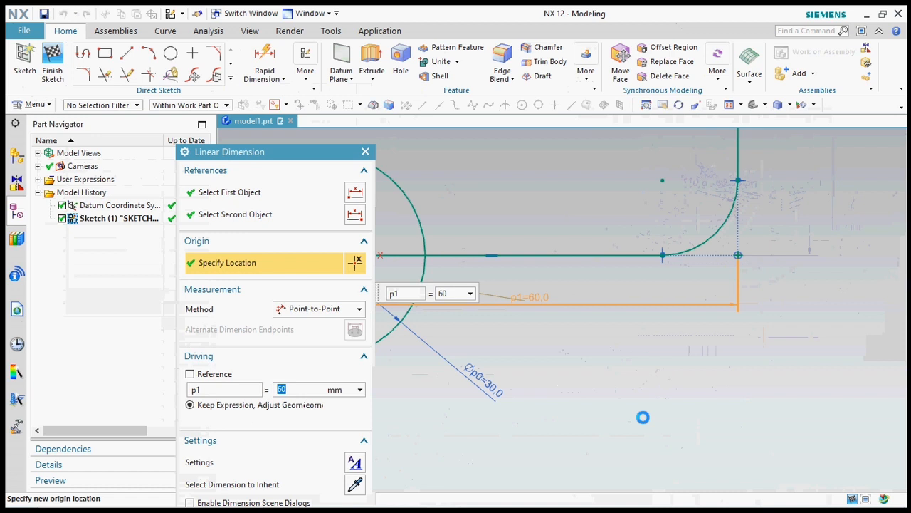
pyautogui.scroll(1, 652, 417)
pyautogui.middleClick(651, 417)
# Set the radius of the fillet at the lower corner to 10 mm
pyautogui.scroll(-1, 581, 396)
pyautogui.scroll(-1, 581, 396)
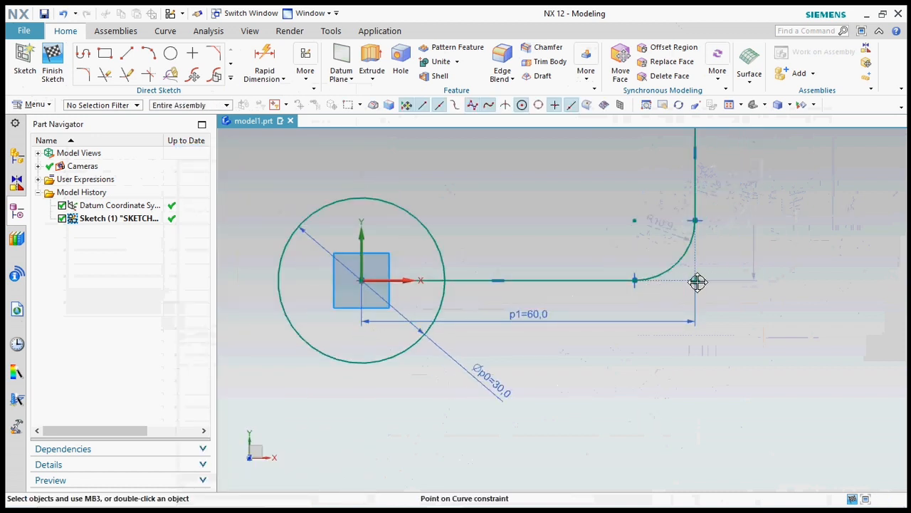
pyautogui.scroll(-2, 647, 299)
pyautogui.scroll(2, 662, 283)
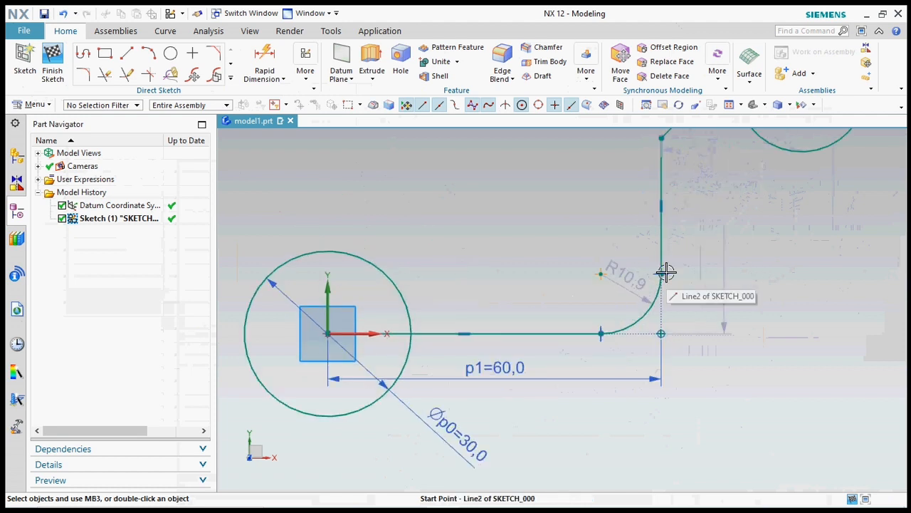
pyautogui.doubleClick(640, 293)
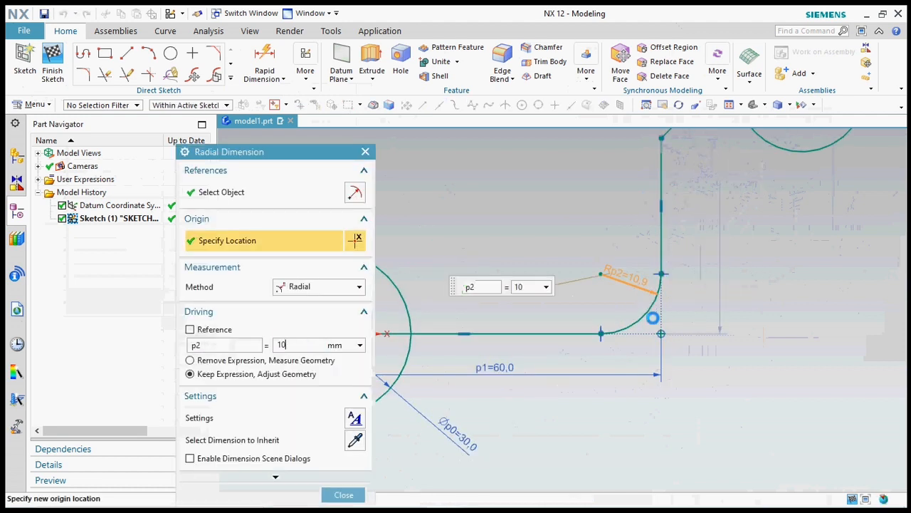
pyautogui.press('Return')
pyautogui.middleClick(579, 309)
# Move the overall height dimension to the other side of the vertical line and set it to 44 mm
pyautogui.scroll(-2, 644, 392)
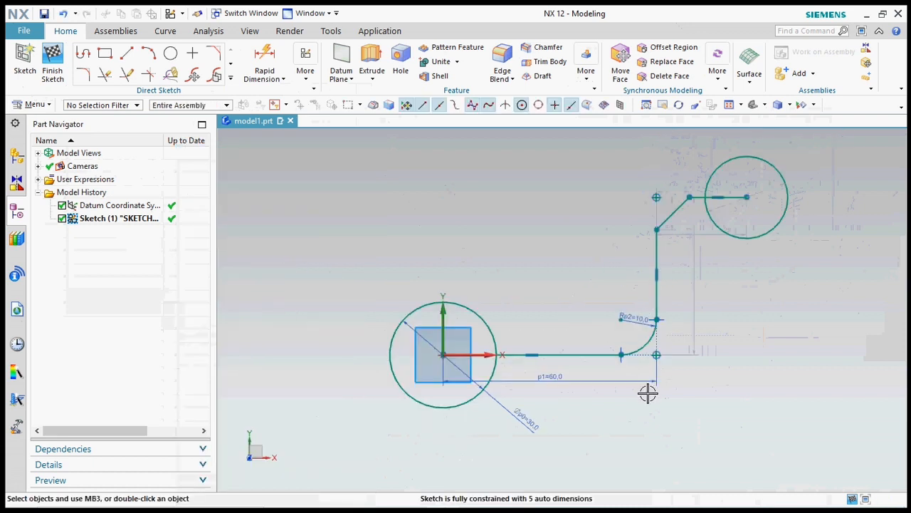
pyautogui.scroll(3, 719, 244)
pyautogui.moveTo(665, 260); pyautogui.dragTo(465, 266)
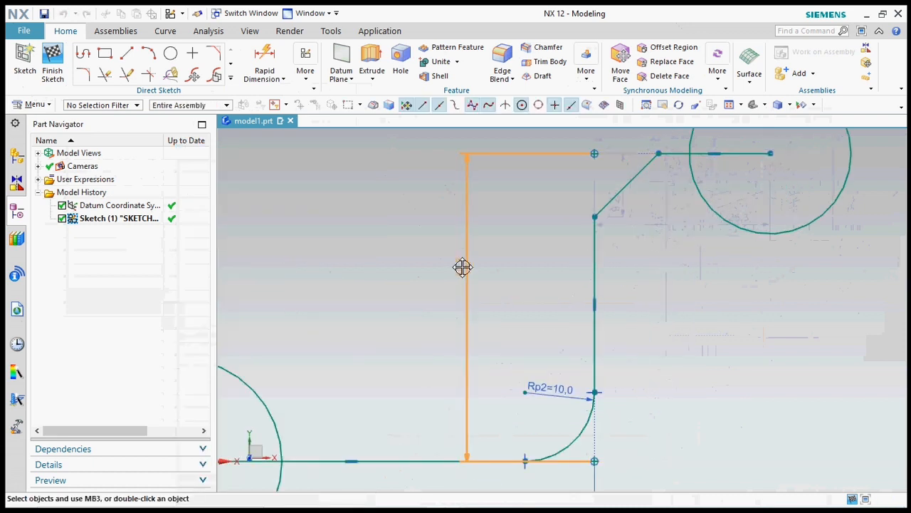
pyautogui.doubleClick(465, 266)
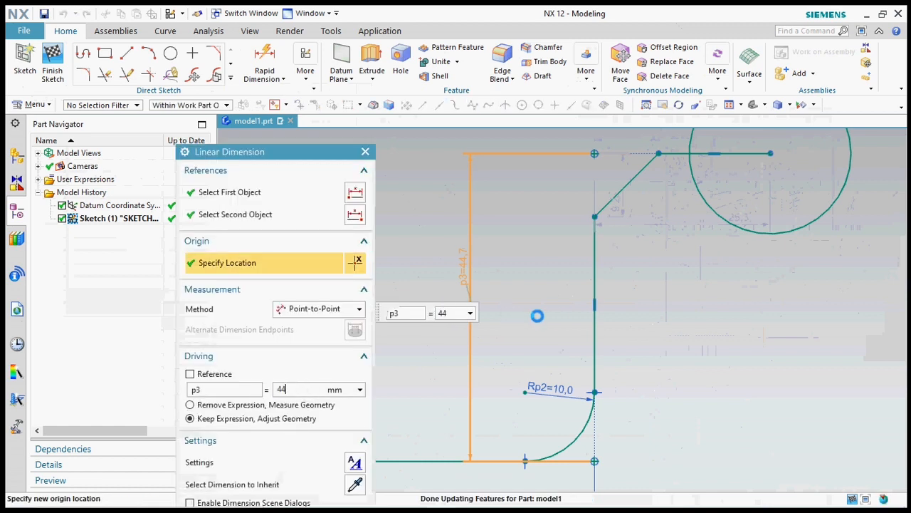
pyautogui.press('Return')
# Set both the horizontal and vertical lengths of the upper corner's chamfer to 8 mm
pyautogui.scroll(-2, 635, 204)
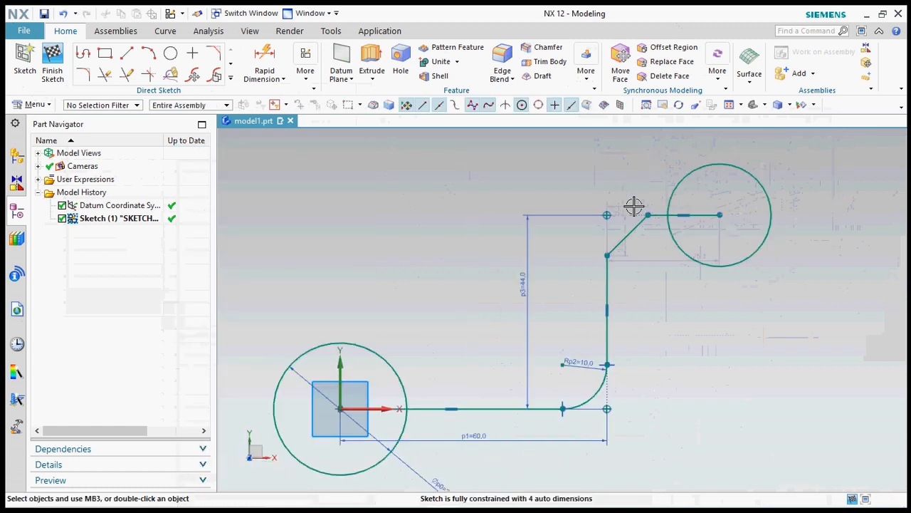
pyautogui.scroll(4, 614, 206)
pyautogui.doubleClick(613, 206)
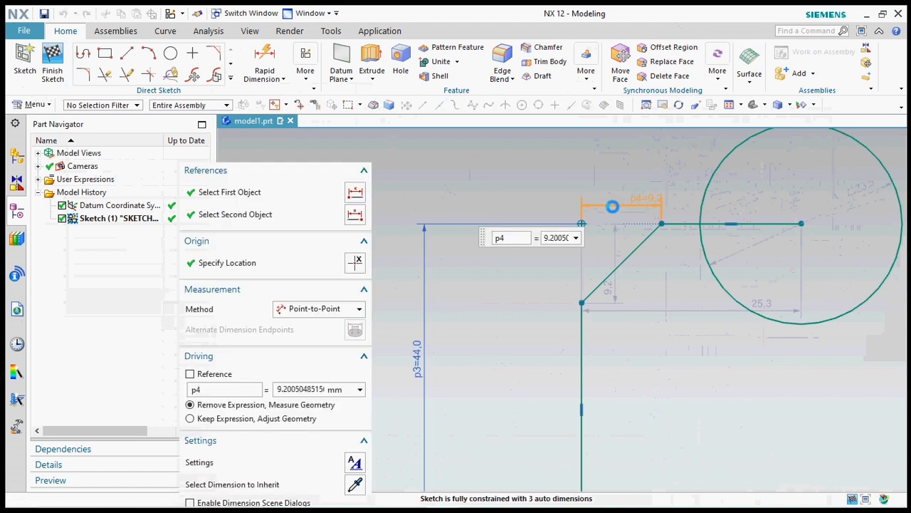
pyautogui.write('8')
pyautogui.press('Return')
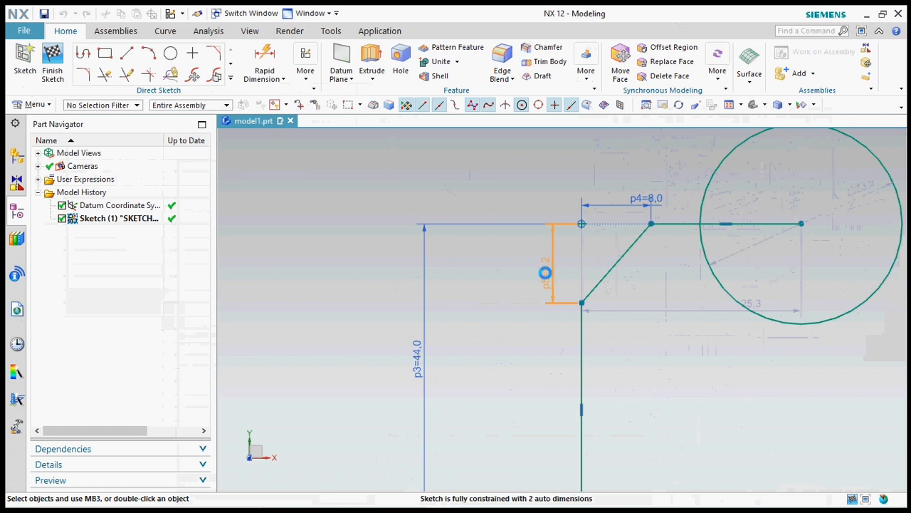
pyautogui.doubleClick(545, 273)
pyautogui.write('8')
pyautogui.press('Return')
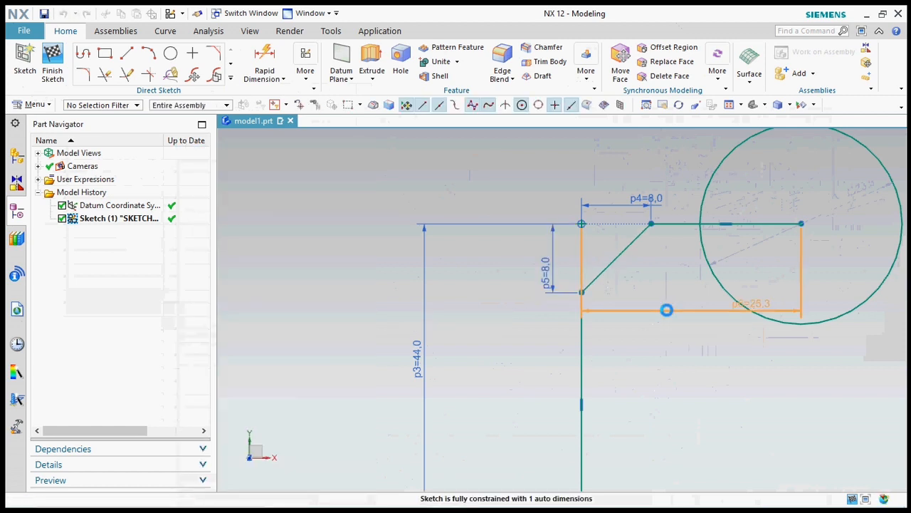
# Set the horizontal distance from the vertical line to the upper circle's centre to 30 mm
pyautogui.doubleClick(666, 310)
pyautogui.write('30')
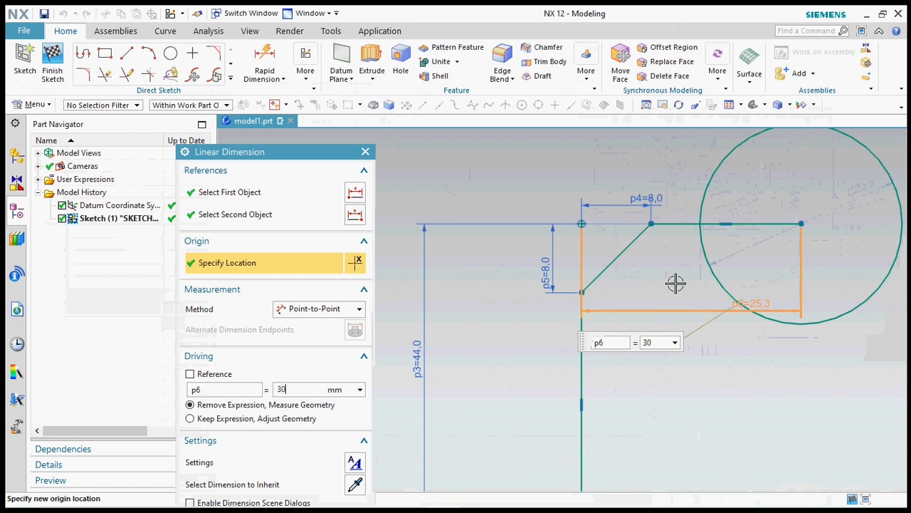
pyautogui.press('Return')
# Reposition the upper circle's diameter dimension outside the circle and set the diameter to 22 mm
pyautogui.scroll(-4, 624, 287)
pyautogui.scroll(2, 688, 260)
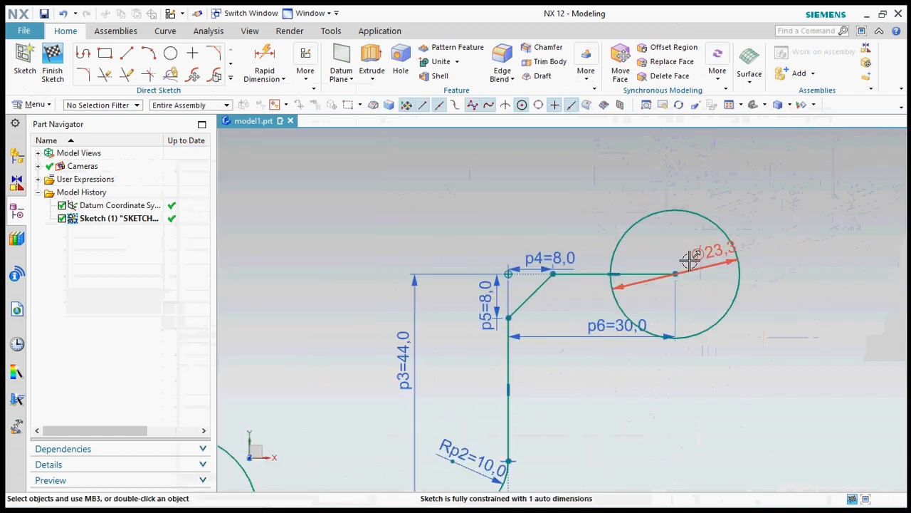
pyautogui.moveTo(735, 217)
pyautogui.mouseDown()
pyautogui.moveTo(716, 248)
pyautogui.moveTo(749, 217)
pyautogui.mouseUp()
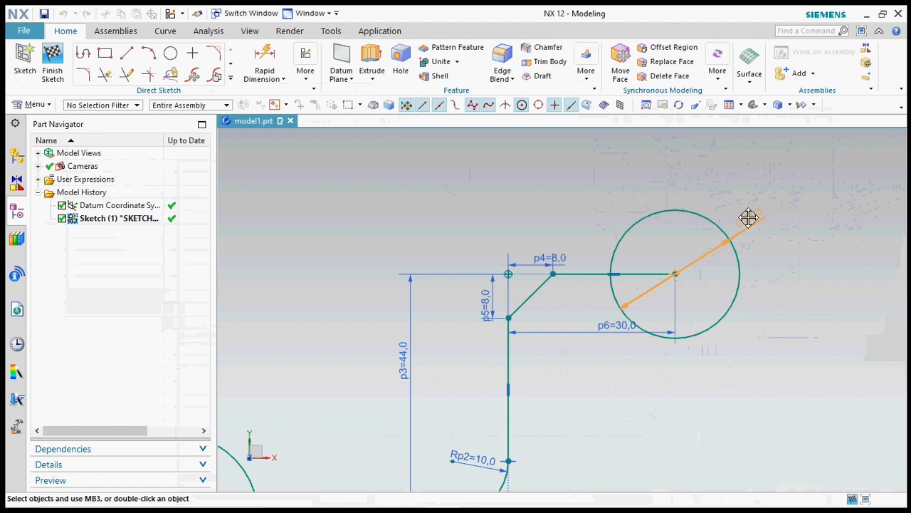
pyautogui.doubleClick(748, 217)
pyautogui.write('22')
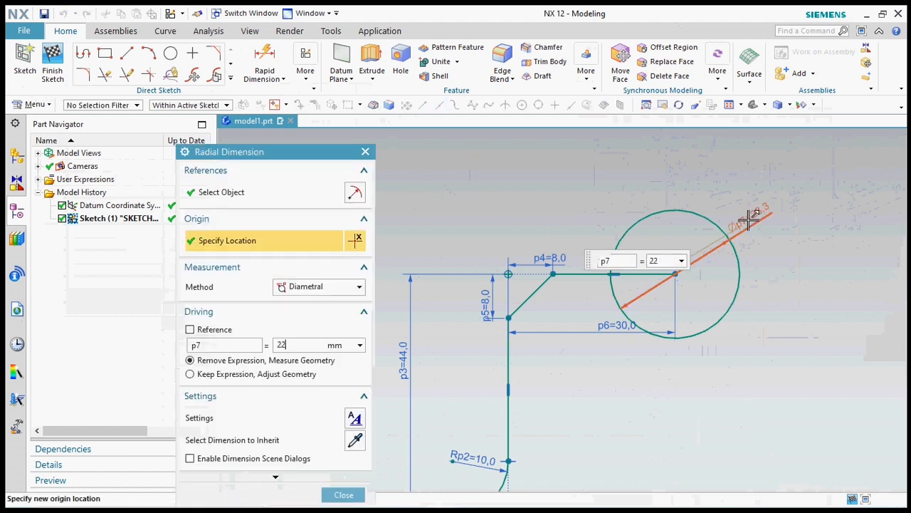
pyautogui.press('Return')
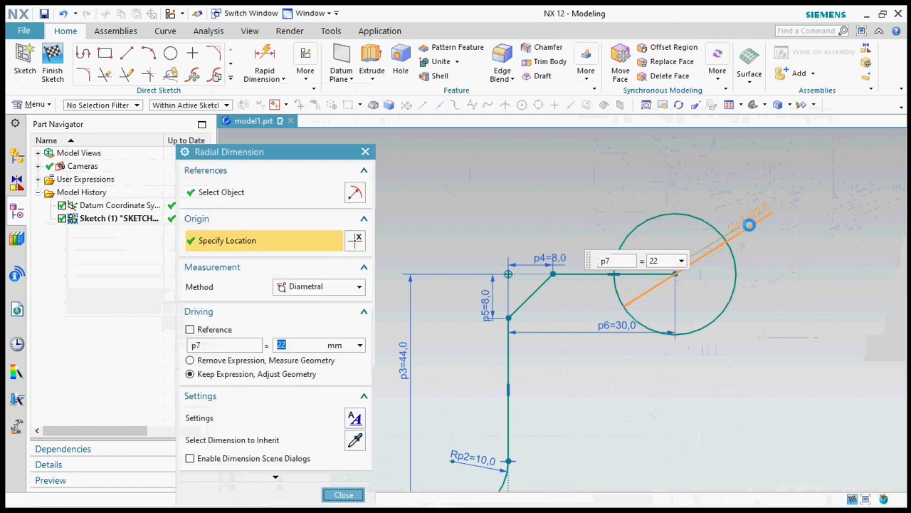
pyautogui.middleClick(749, 220)
# Finish the fully dimensioned sketch and return to the modeling environment
pyautogui.scroll(-1, 781, 299)
pyautogui.scroll(1, 712, 354)
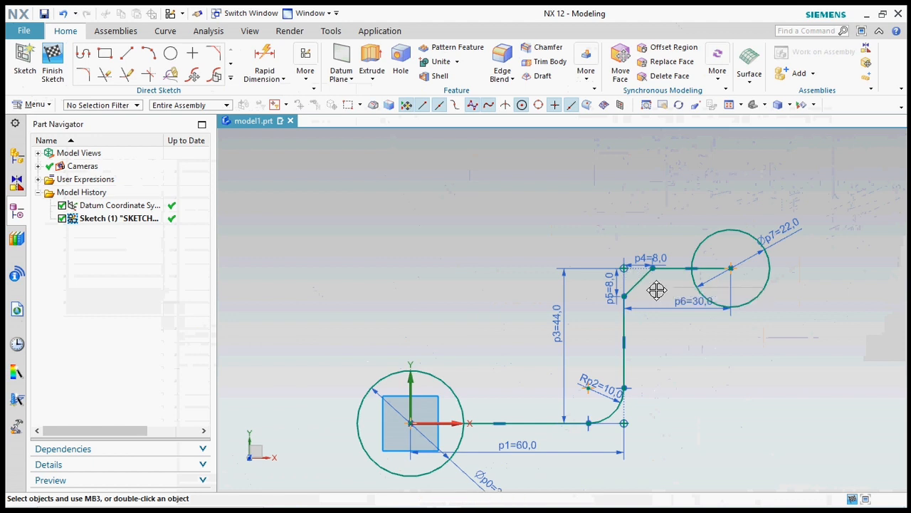
pyautogui.scroll(-2, 655, 255)
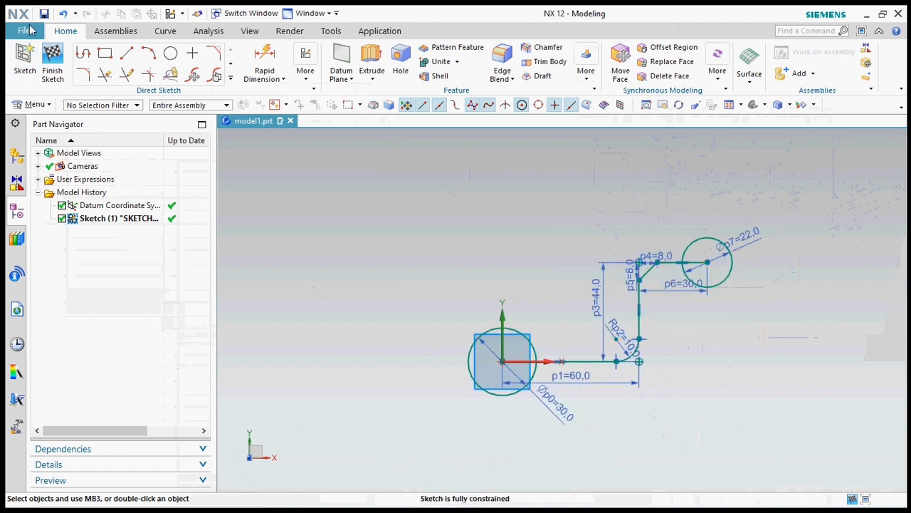
pyautogui.click(52, 62)
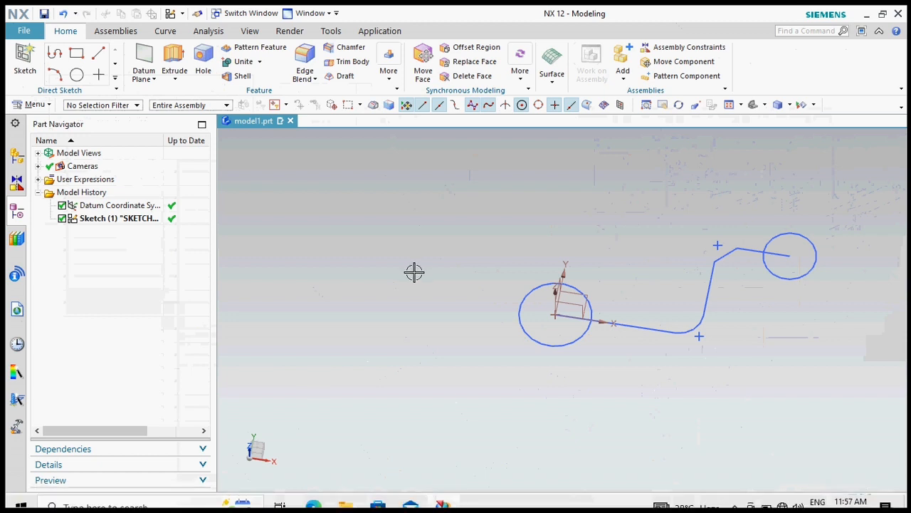
# Examine the finished sketch in 3D from several viewing angles
pyautogui.moveTo(422, 263); pyautogui.dragTo(449, 283, button='middle')
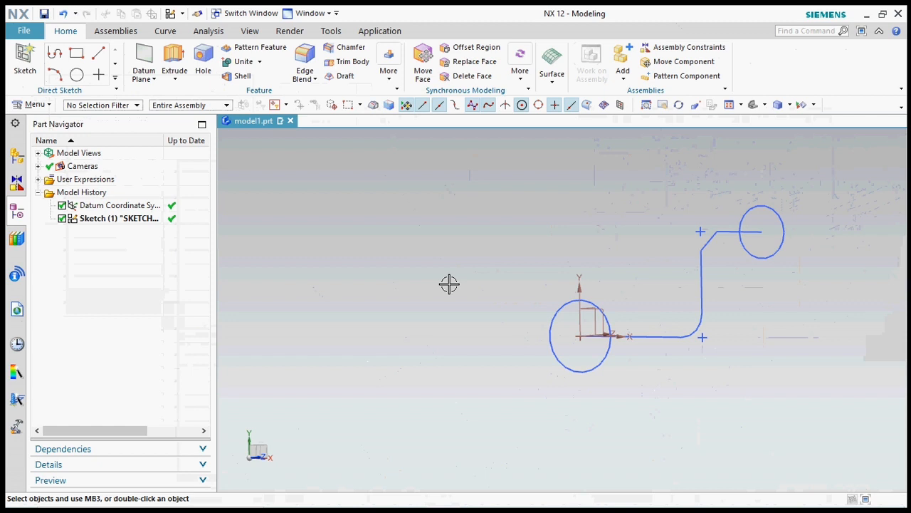
pyautogui.moveTo(681, 391)
pyautogui.mouseDown(button='middle')
pyautogui.moveTo(642, 350)
pyautogui.moveTo(647, 361)
pyautogui.mouseUp(button='middle')
pyautogui.scroll(3, 647, 361)
pyautogui.scroll(-3, 652, 355)
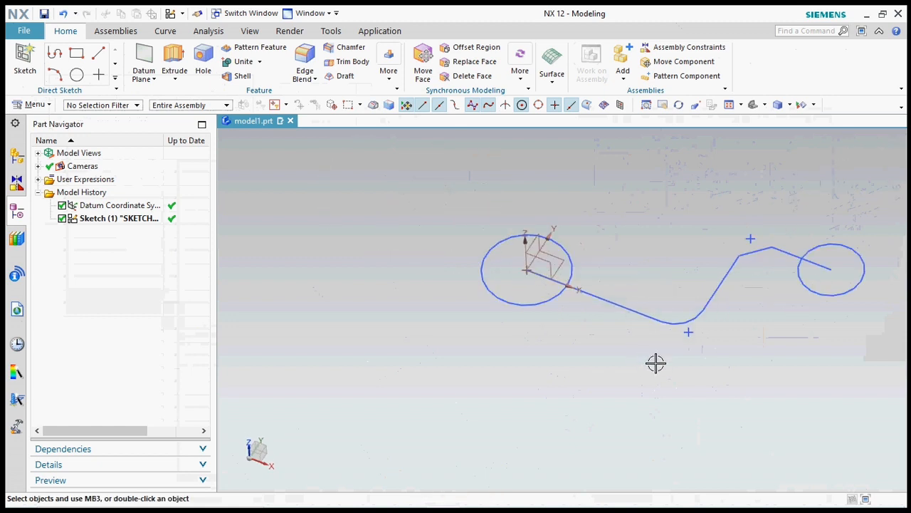
pyautogui.moveTo(665, 287); pyautogui.dragTo(690, 326, button='middle')
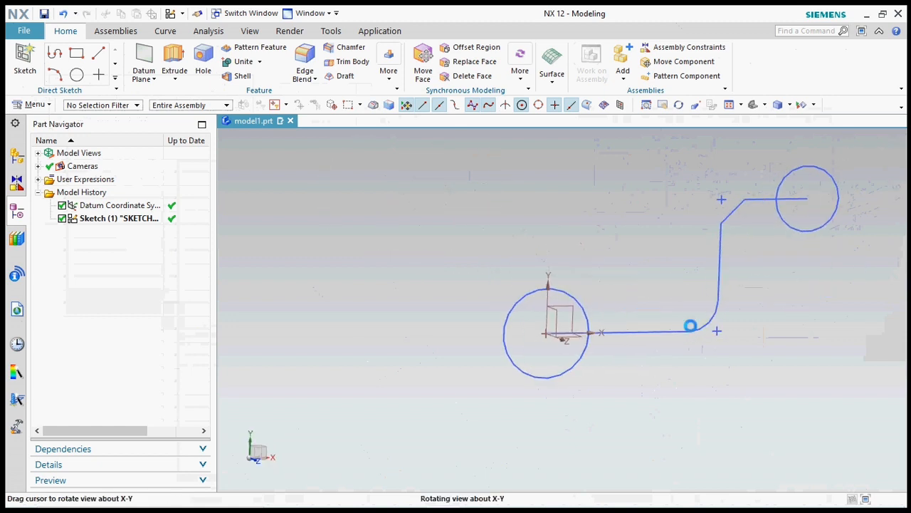
pyautogui.rightClick(641, 257)
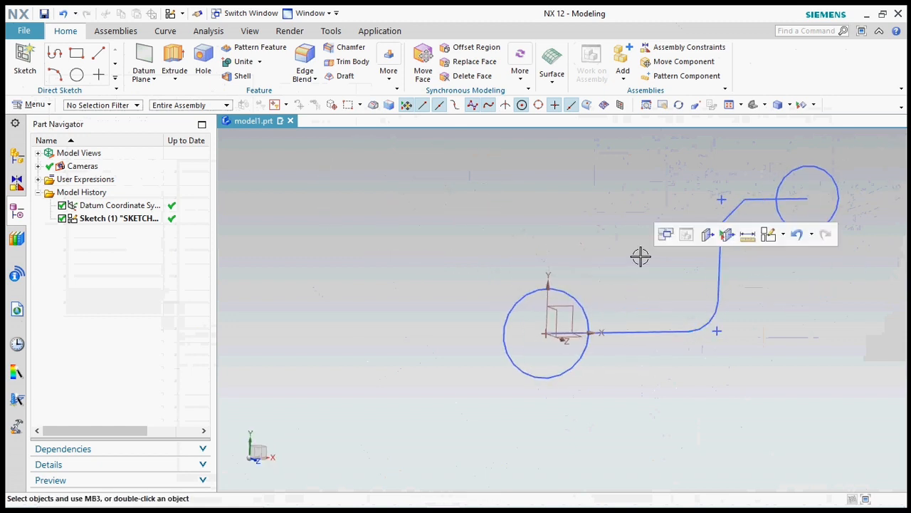
pyautogui.rightClick(527, 194)
pyautogui.moveTo(527, 194)
pyautogui.mouseDown(button='middle')
pyautogui.moveTo(543, 275)
pyautogui.moveTo(516, 251)
pyautogui.moveTo(525, 242)
pyautogui.moveTo(488, 282)
pyautogui.moveTo(484, 307)
pyautogui.moveTo(505, 300)
pyautogui.moveTo(525, 309)
pyautogui.moveTo(508, 316)
pyautogui.moveTo(507, 305)
pyautogui.mouseUp(button='middle')
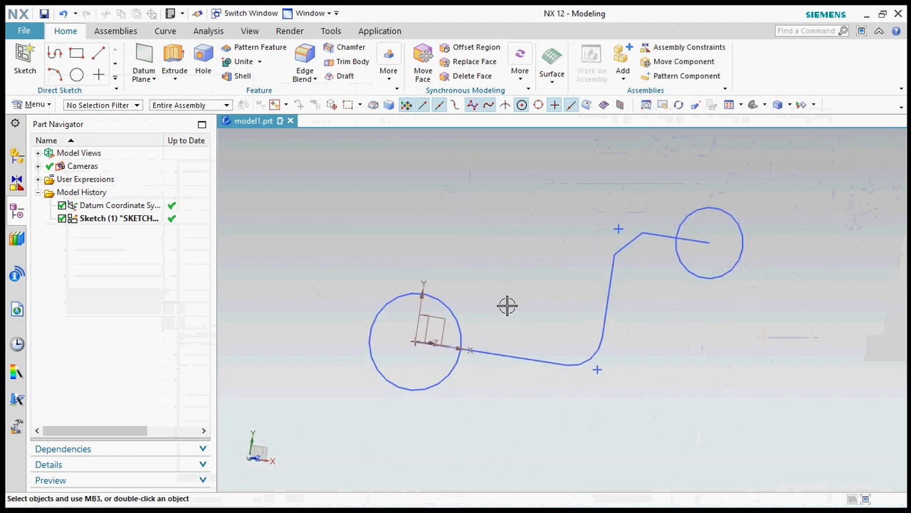